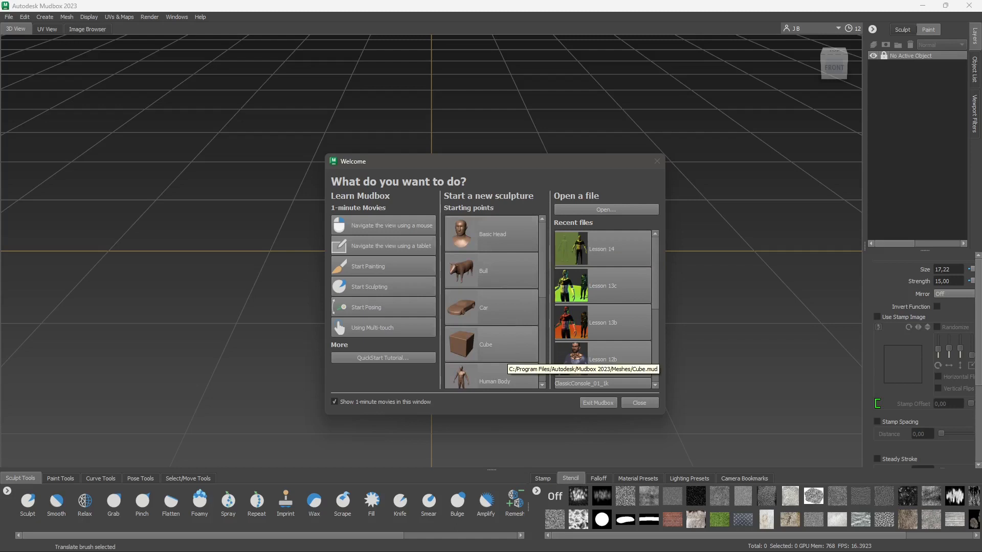
# Step: Start a new sculpture from the Basic Head starting point
pyautogui.scroll(-4, 603, 310)
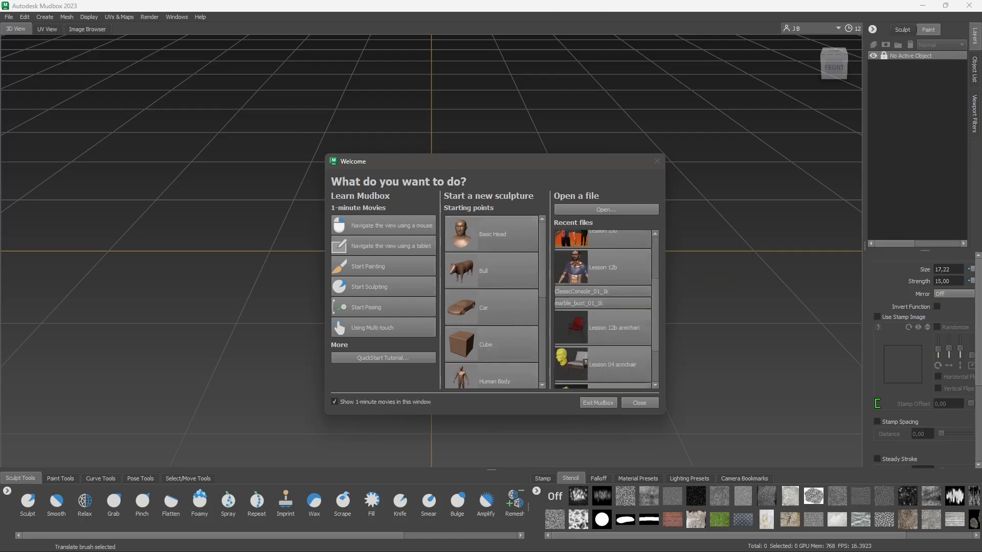
pyautogui.scroll(-2, 603, 310)
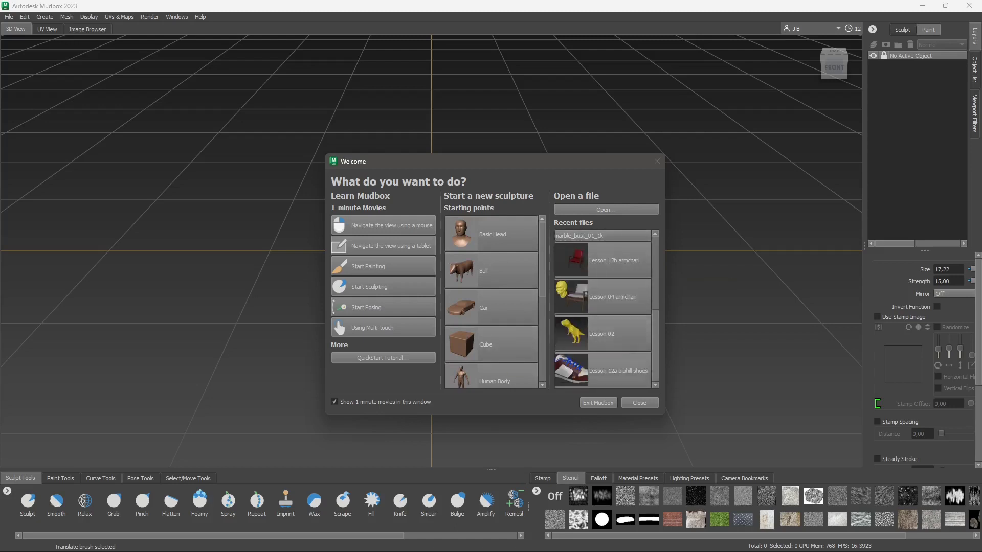
pyautogui.scroll(6, 603, 310)
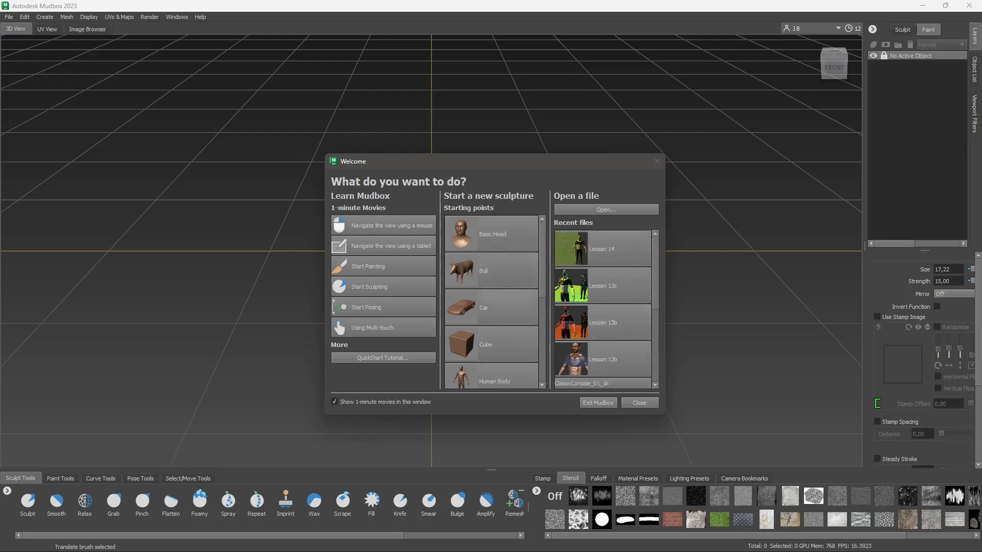
pyautogui.scroll(-3, 490, 301)
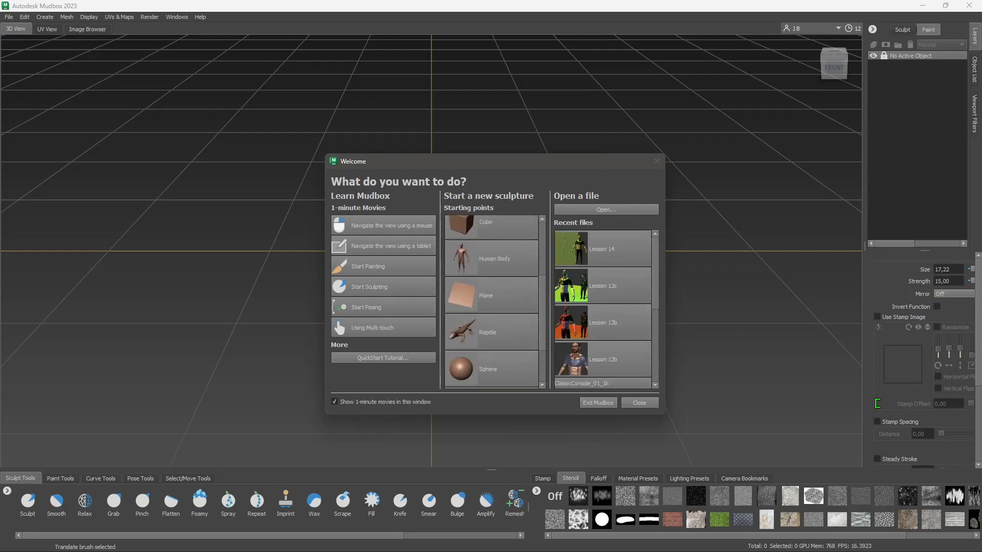
pyautogui.scroll(-2, 491, 302)
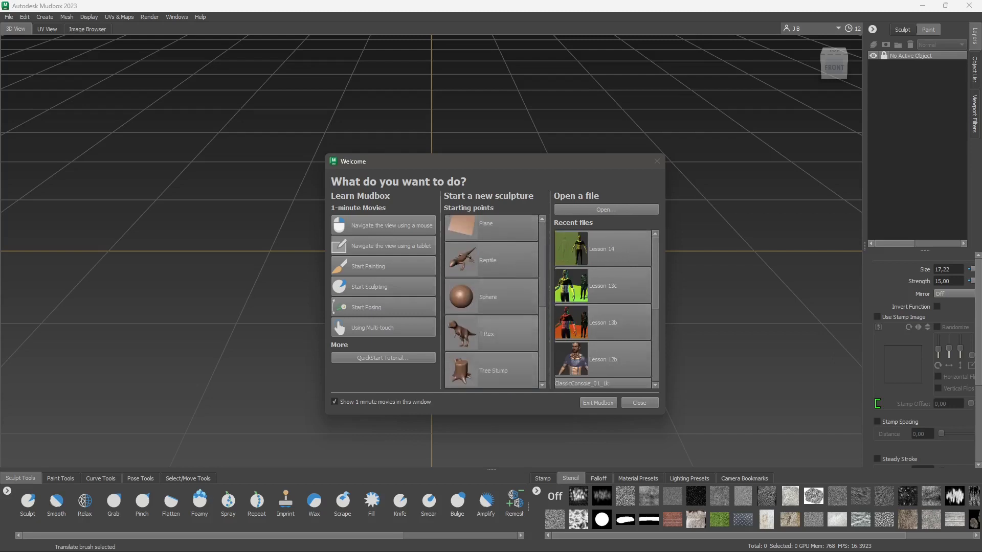
pyautogui.scroll(5, 491, 302)
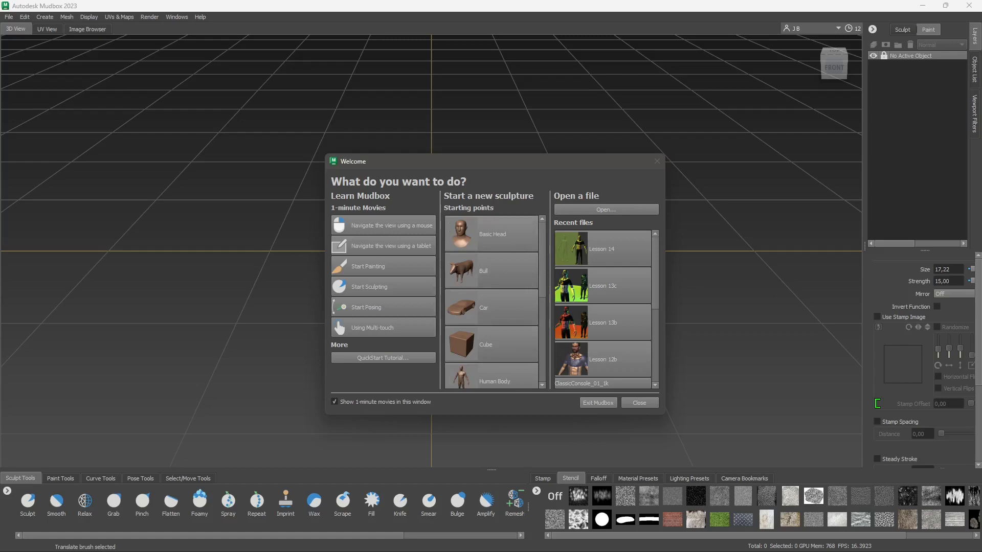
pyautogui.click(492, 236)
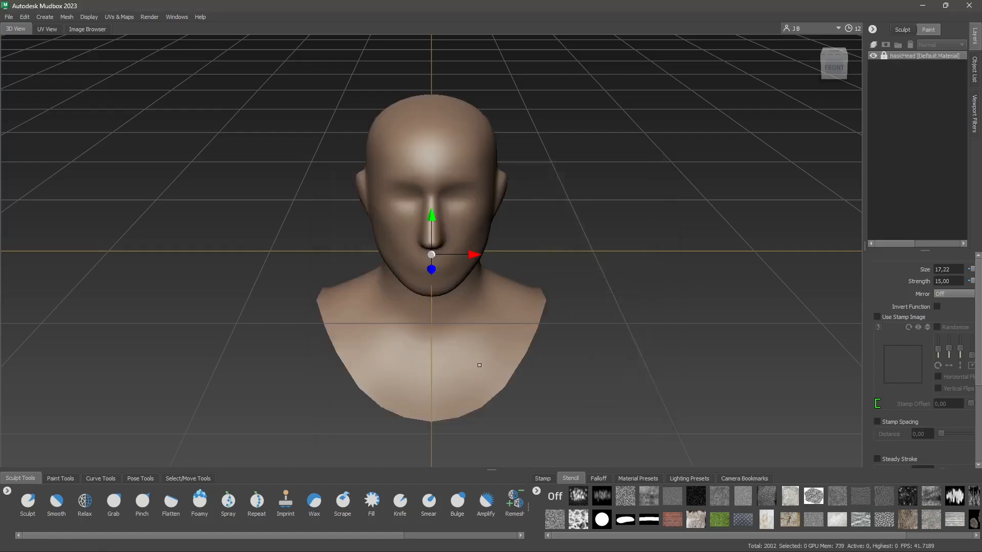
# Step: Turn on the wireframe display for the head mesh
pyautogui.keyDown('alt'); pyautogui.moveTo(465, 291); pyautogui.dragTo(481, 308, button='middle'); pyautogui.keyUp('alt')
pyautogui.keyDown('alt'); pyautogui.moveTo(481, 307); pyautogui.dragTo(456, 285); pyautogui.keyUp('alt')
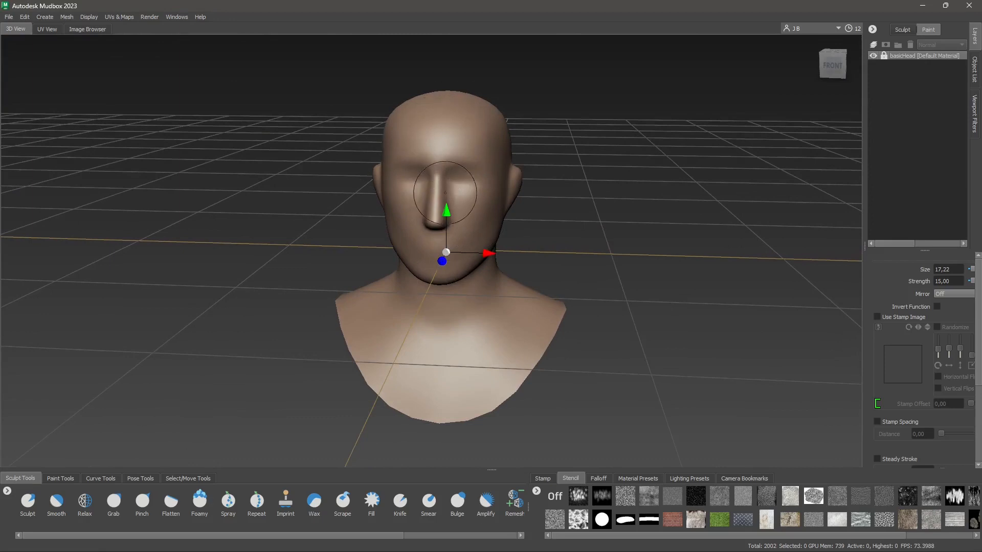
pyautogui.press('w')
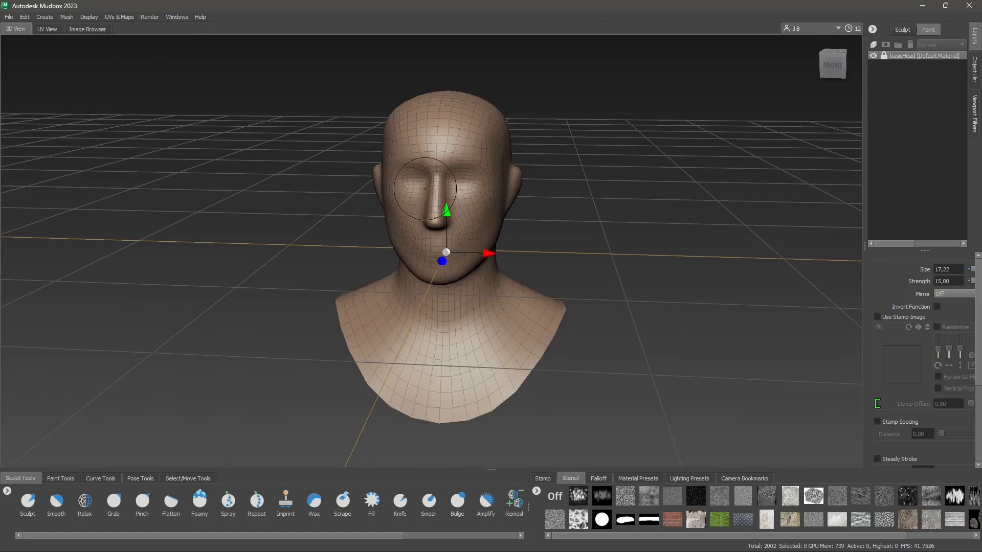
pyautogui.click(89, 17)
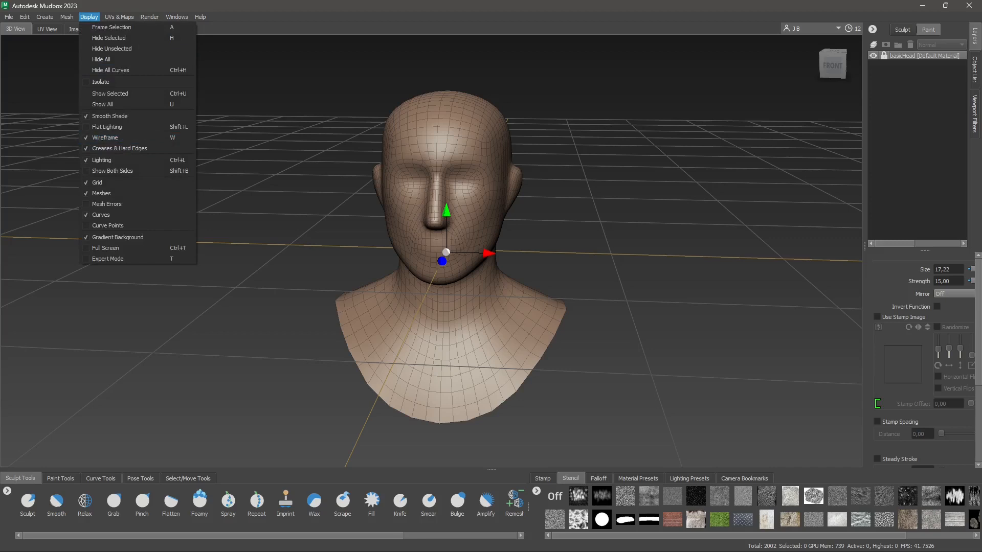
pyautogui.click(453, 169)
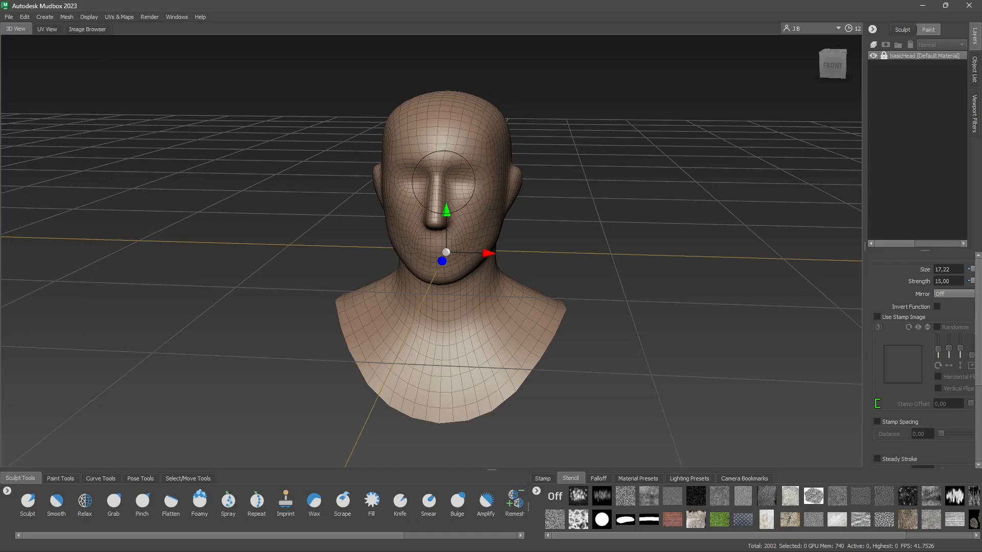
pyautogui.moveTo(466, 188)
pyautogui.keyDown('alt'); pyautogui.mouseDown()
pyautogui.moveTo(438, 190)
pyautogui.moveTo(435, 209)
pyautogui.moveTo(468, 189)
pyautogui.mouseUp(); pyautogui.keyUp('alt')
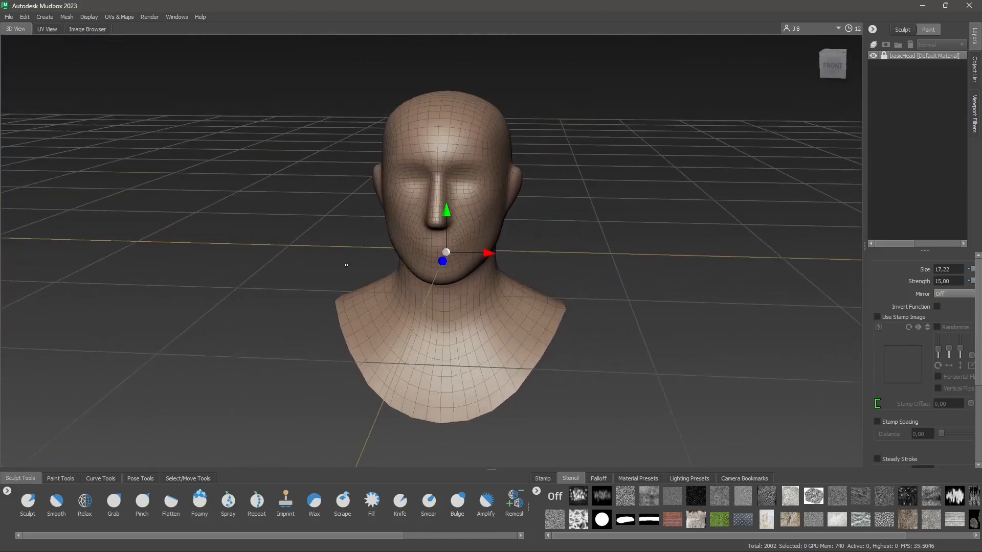
# Step: Build up a heavy brow ridge across the lower forehead with repeated Sculpt brush strokes
pyautogui.click(28, 501)
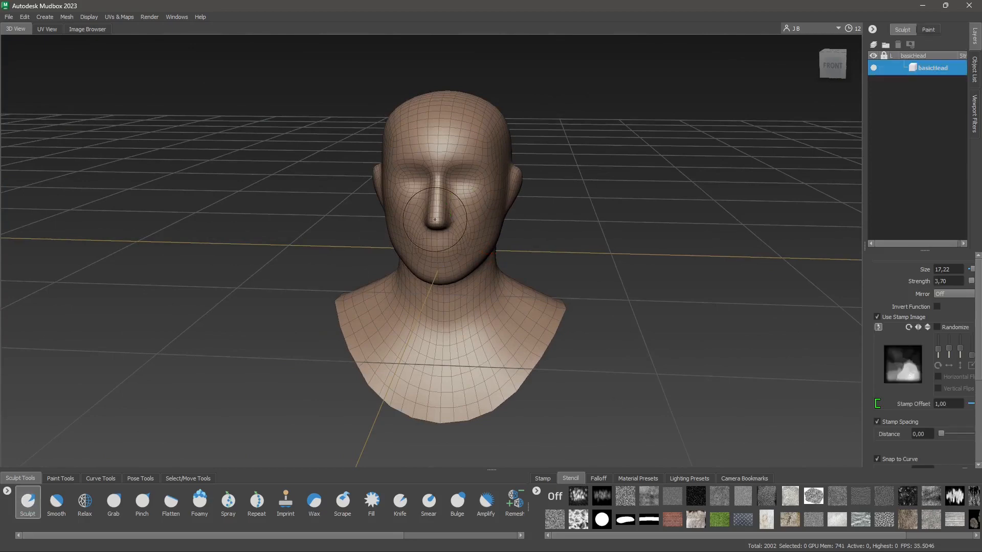
pyautogui.keyDown('alt'); pyautogui.moveTo(436, 218); pyautogui.dragTo(571, 249); pyautogui.keyUp('alt')
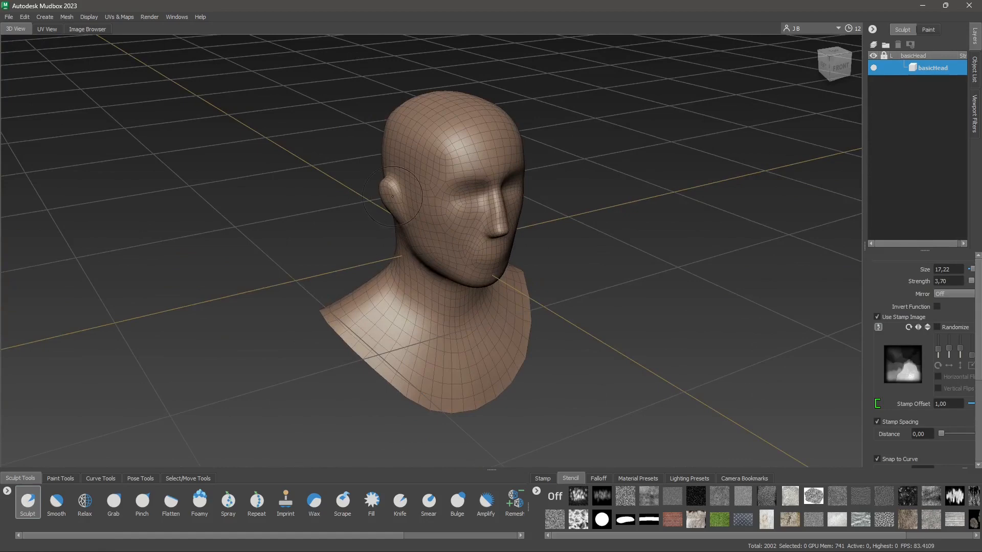
pyautogui.keyDown('alt'); pyautogui.moveTo(393, 196); pyautogui.dragTo(506, 197); pyautogui.keyUp('alt')
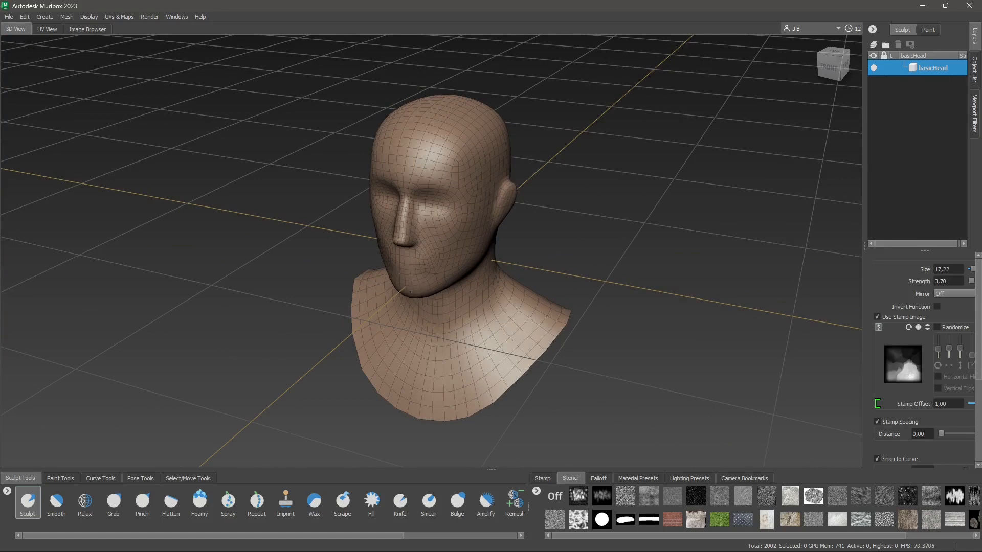
pyautogui.keyDown('alt'); pyautogui.moveTo(402, 290); pyautogui.dragTo(408, 164); pyautogui.keyUp('alt')
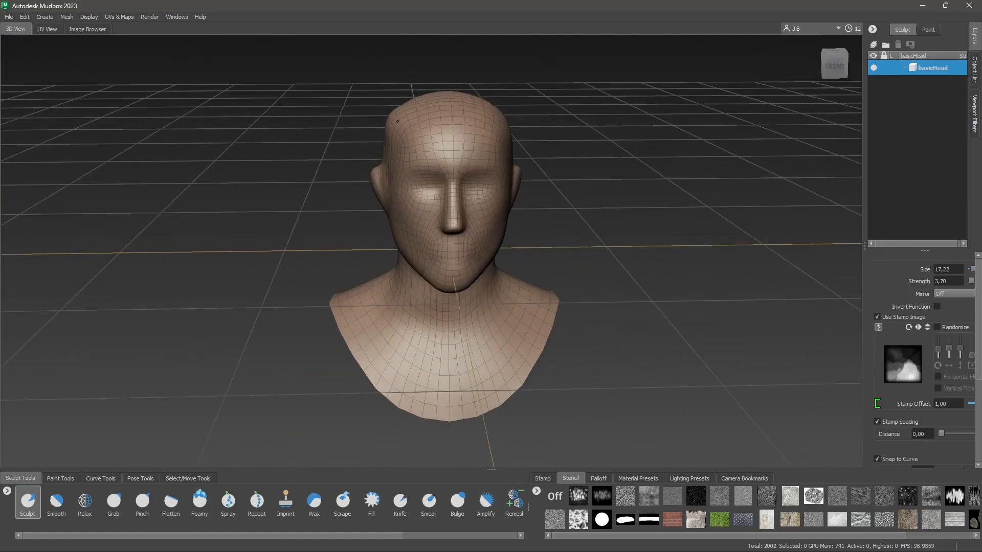
pyautogui.moveTo(443, 153); pyautogui.dragTo(401, 149)
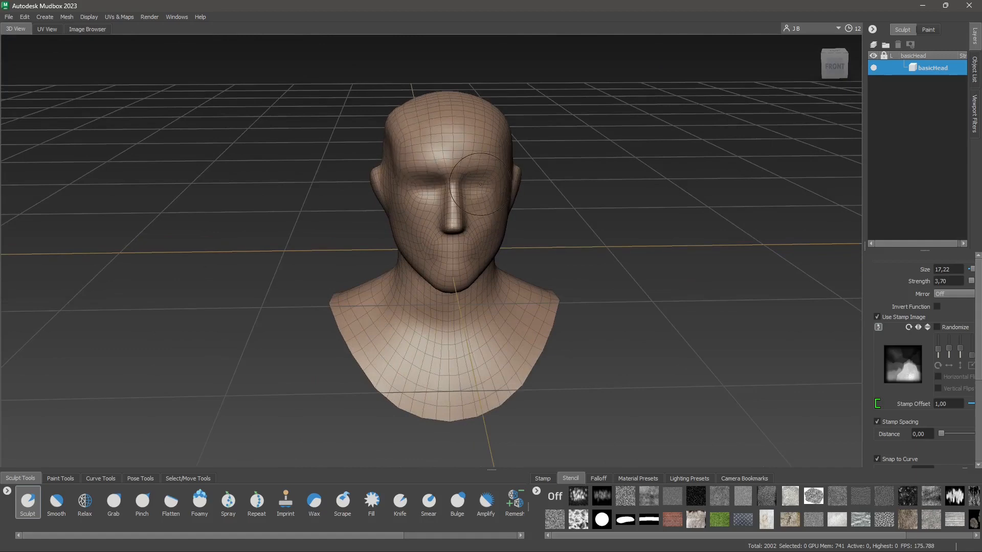
pyautogui.moveTo(460, 191)
pyautogui.keyDown('alt'); pyautogui.mouseDown()
pyautogui.moveTo(469, 202)
pyautogui.moveTo(455, 195)
pyautogui.mouseUp(); pyautogui.keyUp('alt')
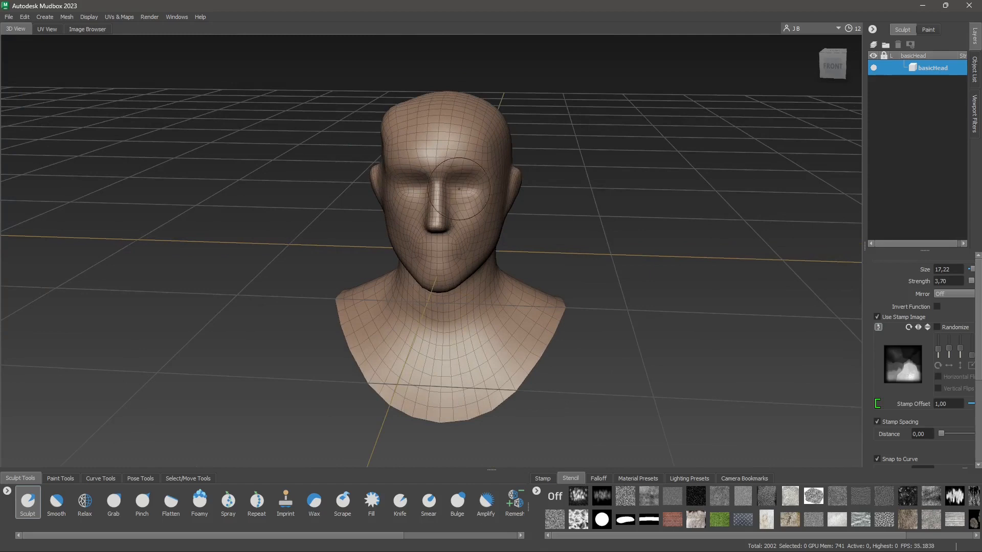
pyautogui.moveTo(472, 160)
pyautogui.mouseDown()
pyautogui.moveTo(471, 145)
pyautogui.moveTo(491, 128)
pyautogui.moveTo(409, 130)
pyautogui.moveTo(403, 144)
pyautogui.moveTo(444, 146)
pyautogui.moveTo(410, 141)
pyautogui.mouseUp()
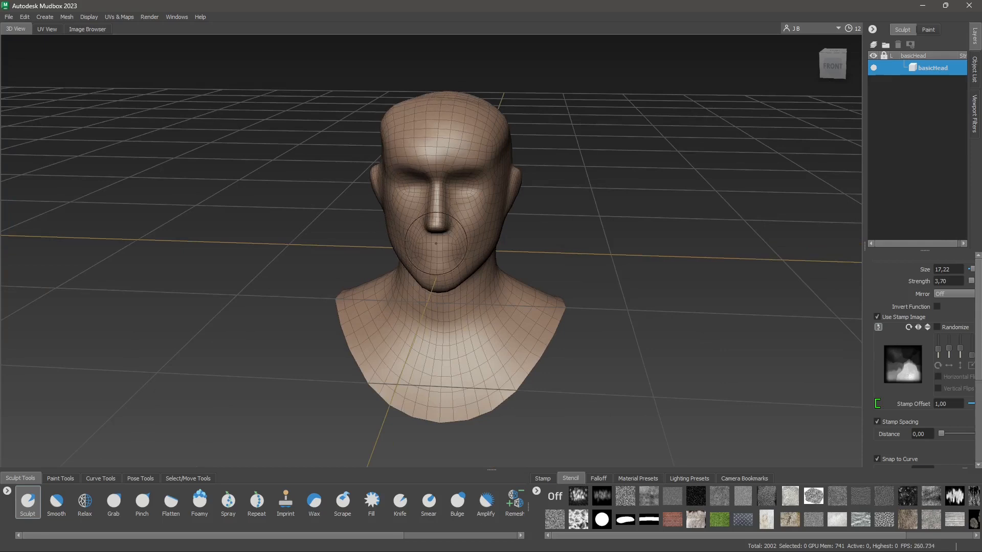
pyautogui.keyDown('alt'); pyautogui.moveTo(471, 269); pyautogui.dragTo(453, 258); pyautogui.keyUp('alt')
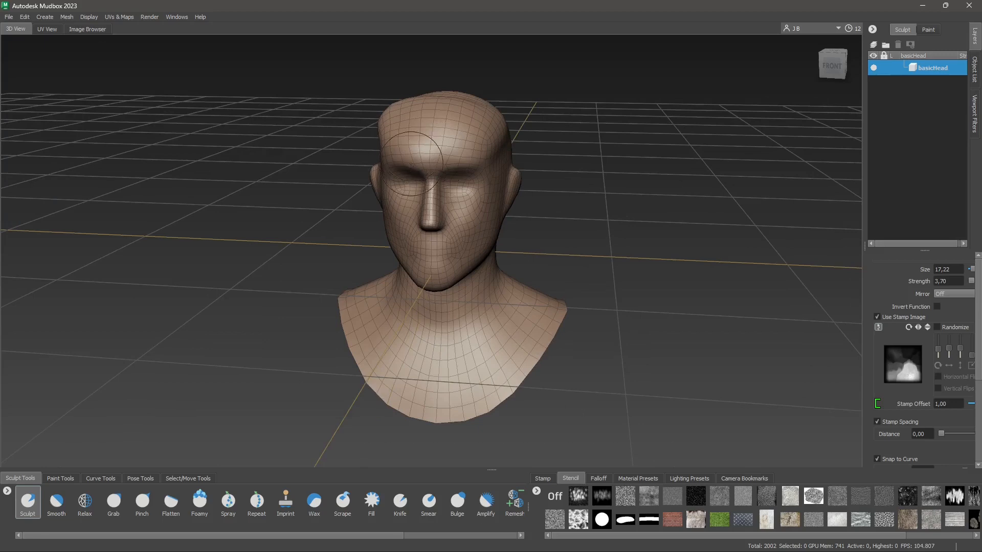
pyautogui.moveTo(474, 153)
pyautogui.mouseDown()
pyautogui.moveTo(450, 110)
pyautogui.moveTo(429, 105)
pyautogui.moveTo(446, 97)
pyautogui.moveTo(493, 134)
pyautogui.moveTo(417, 158)
pyautogui.mouseUp()
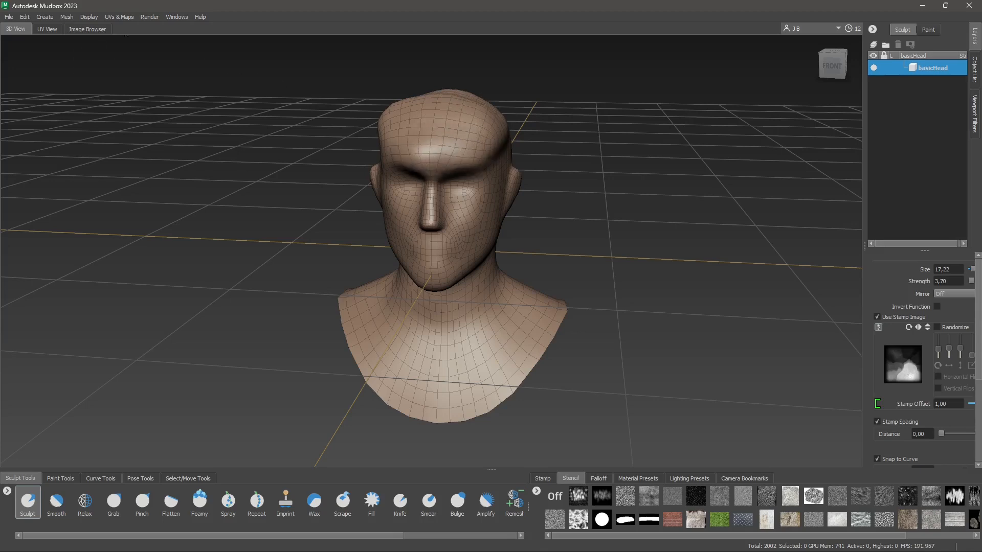
# Step: Add two new subdivision levels to the head mesh and sharpen the brow ridge with another Sculpt stroke
pyautogui.click(67, 17)
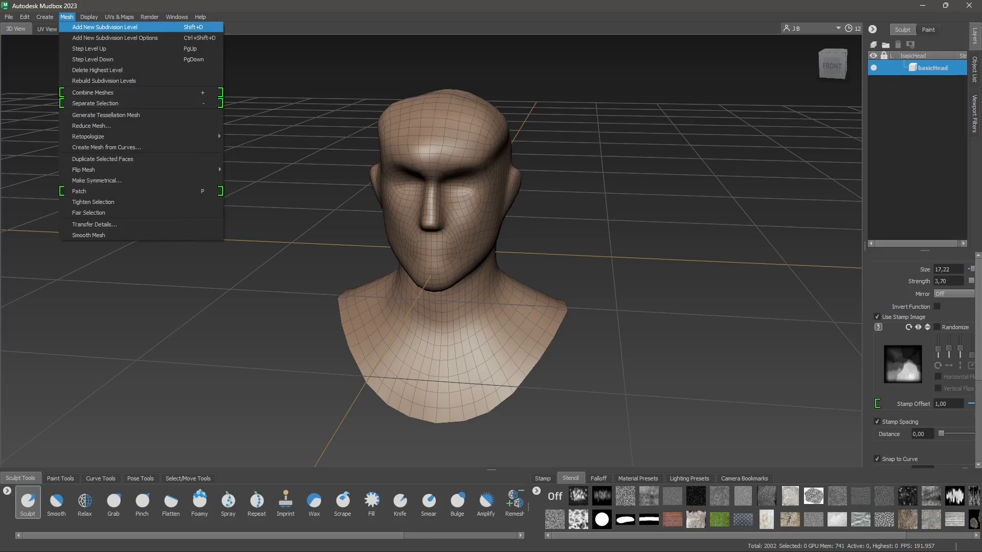
pyautogui.click(105, 27)
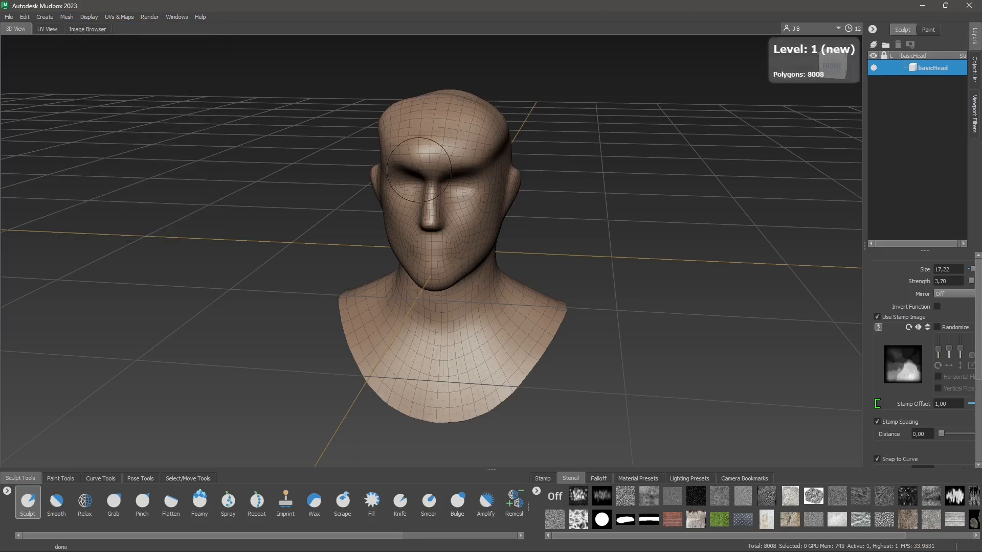
pyautogui.hotkey('shift', 'd')
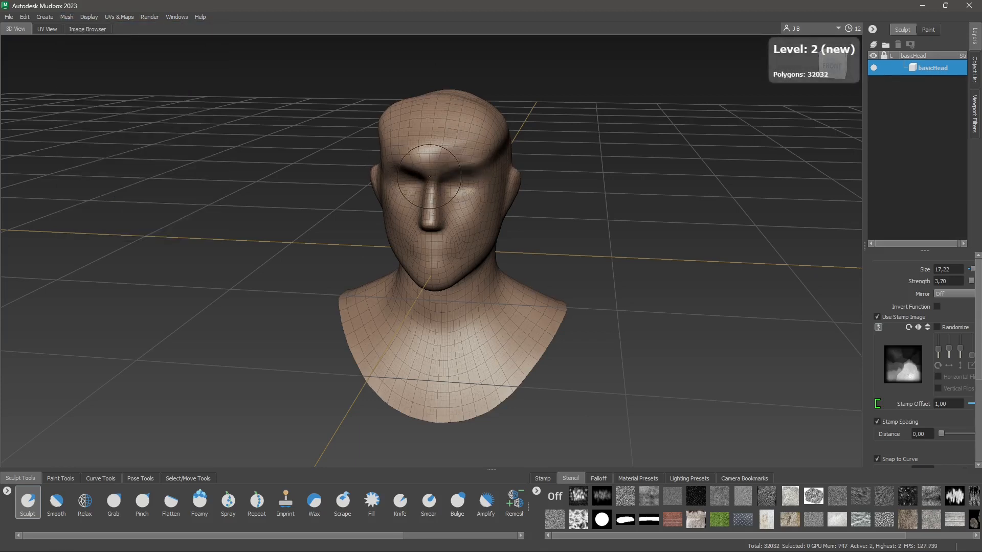
pyautogui.moveTo(406, 170); pyautogui.dragTo(473, 161)
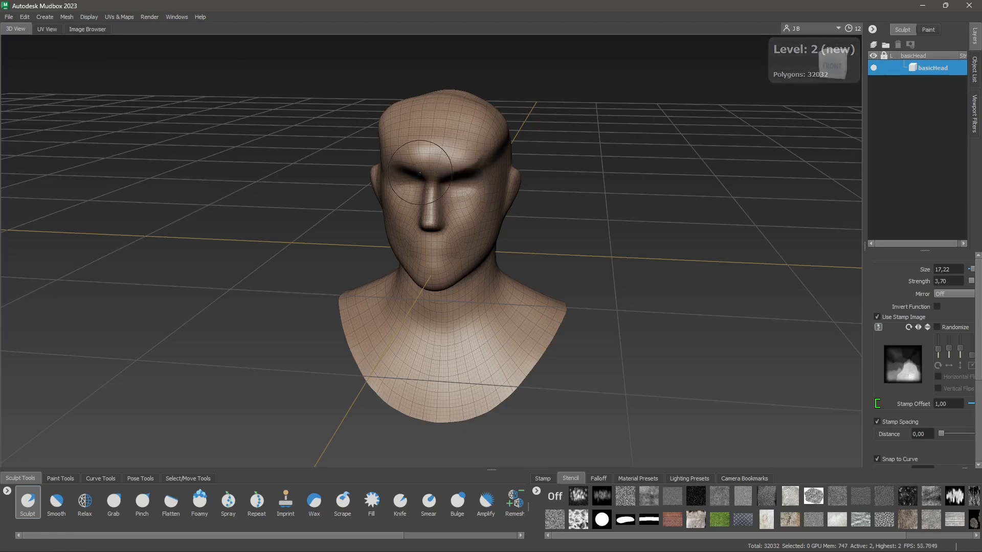
# Step: Reduce the brush size to 7.01 and bulk out the tip and sides of the nose with the Sculpt brush
pyautogui.hotkey('alt', 'f')
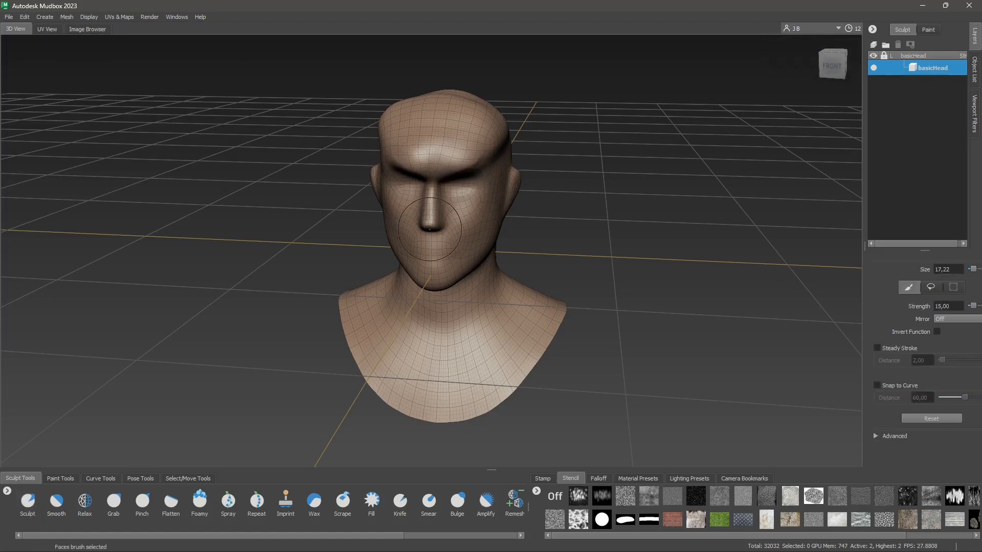
pyautogui.scroll(4, 435, 254)
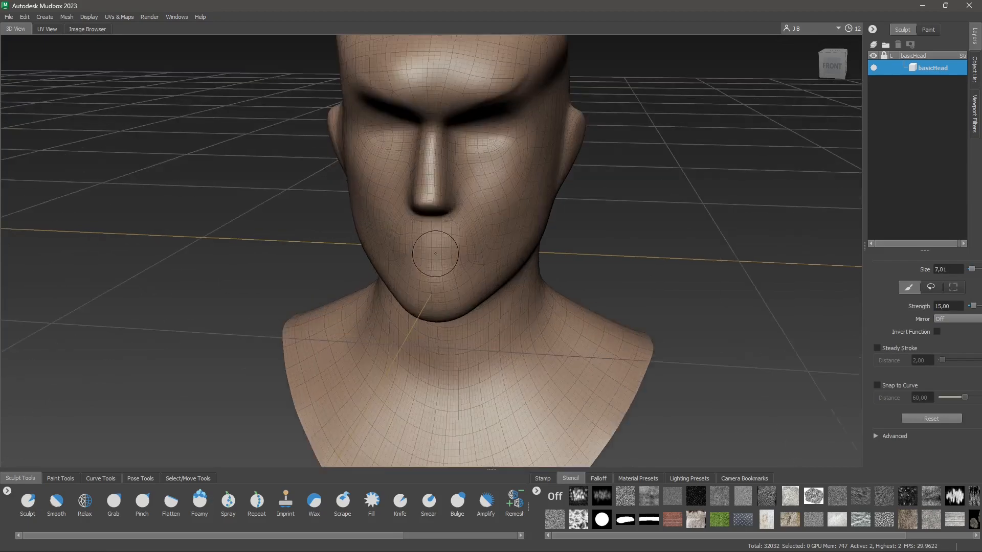
pyautogui.moveTo(428, 232); pyautogui.dragTo(424, 235)
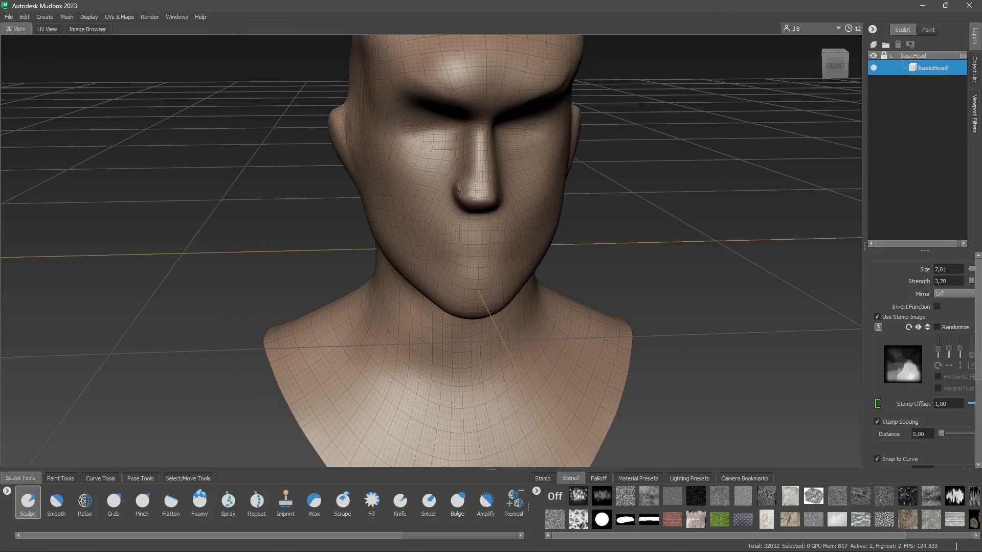
pyautogui.keyDown('alt'); pyautogui.moveTo(497, 227); pyautogui.dragTo(391, 186); pyautogui.keyUp('alt')
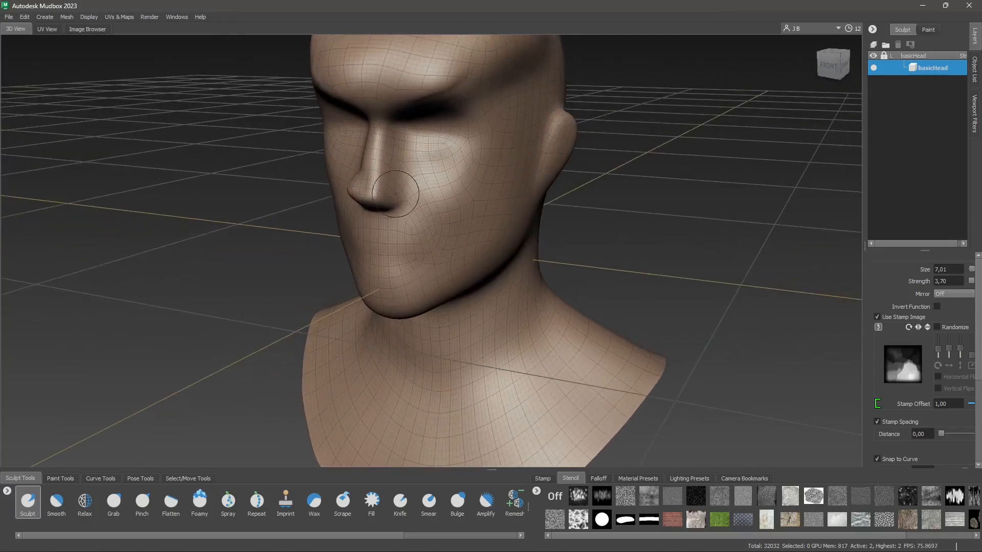
pyautogui.moveTo(363, 239)
pyautogui.keyDown('alt'); pyautogui.mouseDown()
pyautogui.moveTo(539, 201)
pyautogui.moveTo(515, 157)
pyautogui.mouseUp(); pyautogui.keyUp('alt')
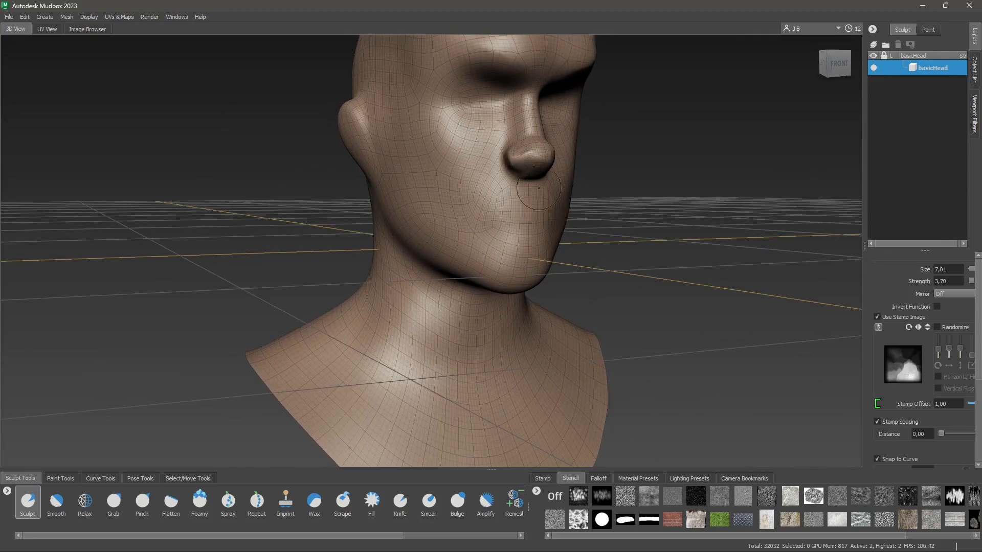
pyautogui.keyDown('alt'); pyautogui.moveTo(514, 158); pyautogui.dragTo(430, 159); pyautogui.keyUp('alt')
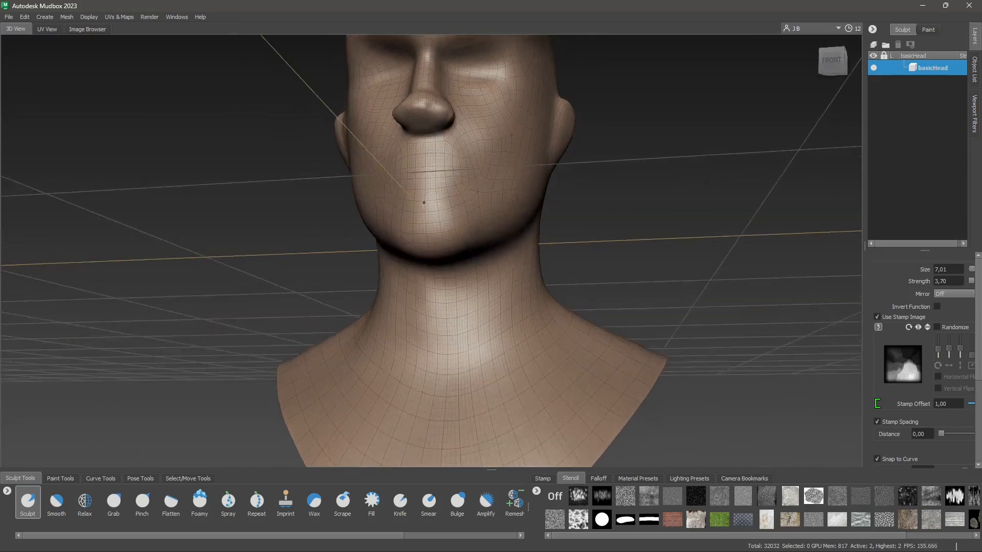
pyautogui.moveTo(405, 186)
pyautogui.keyDown('alt'); pyautogui.mouseDown()
pyautogui.moveTo(413, 113)
pyautogui.moveTo(421, 117)
pyautogui.mouseUp(); pyautogui.keyUp('alt')
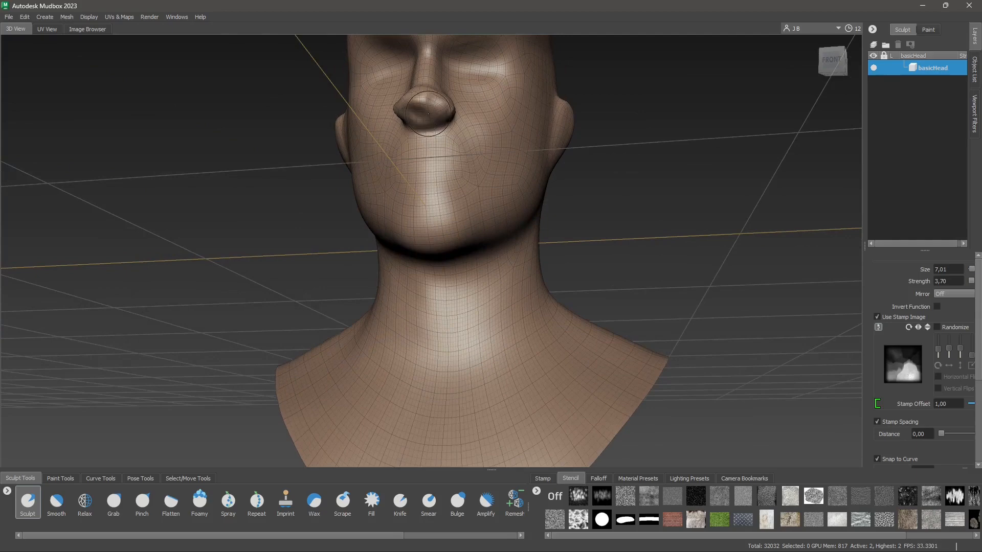
# Step: Reduce the brush size to 2.77 and carve two nostrils into the underside of the nose
pyautogui.click(429, 112)
pyautogui.click(432, 115)
pyautogui.click(419, 114)
pyautogui.moveTo(419, 113); pyautogui.dragTo(420, 101)
pyautogui.keyDown('ctrl'); pyautogui.moveTo(412, 112); pyautogui.dragTo(432, 118); pyautogui.keyUp('ctrl')
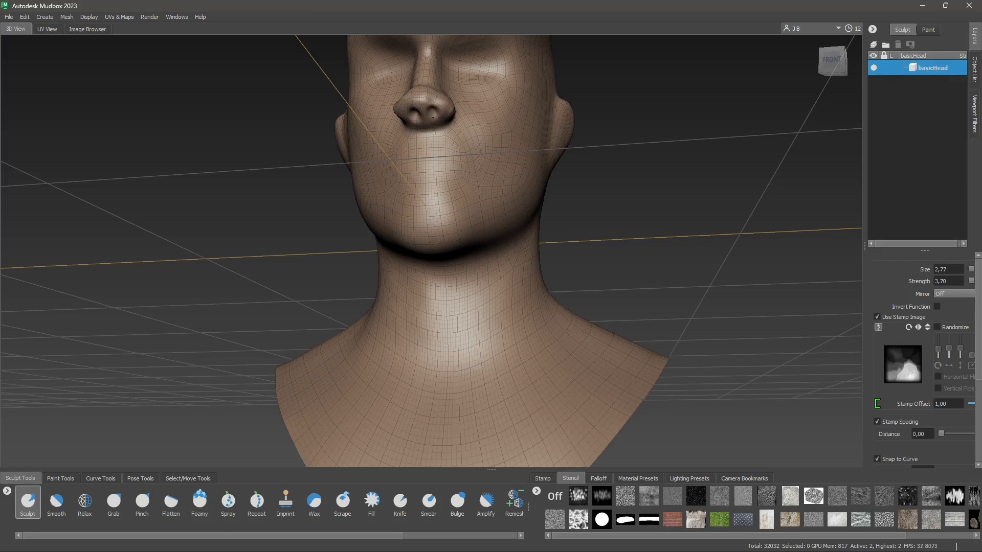
pyautogui.keyDown('alt'); pyautogui.moveTo(428, 166); pyautogui.dragTo(416, 110); pyautogui.keyUp('alt')
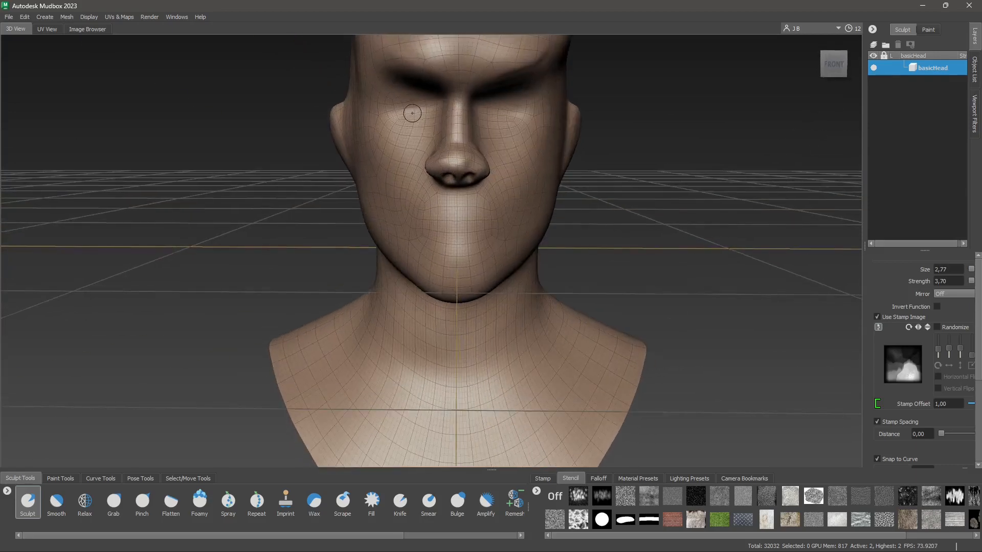
pyautogui.keyDown('alt'); pyautogui.moveTo(466, 136); pyautogui.dragTo(467, 150); pyautogui.keyUp('alt')
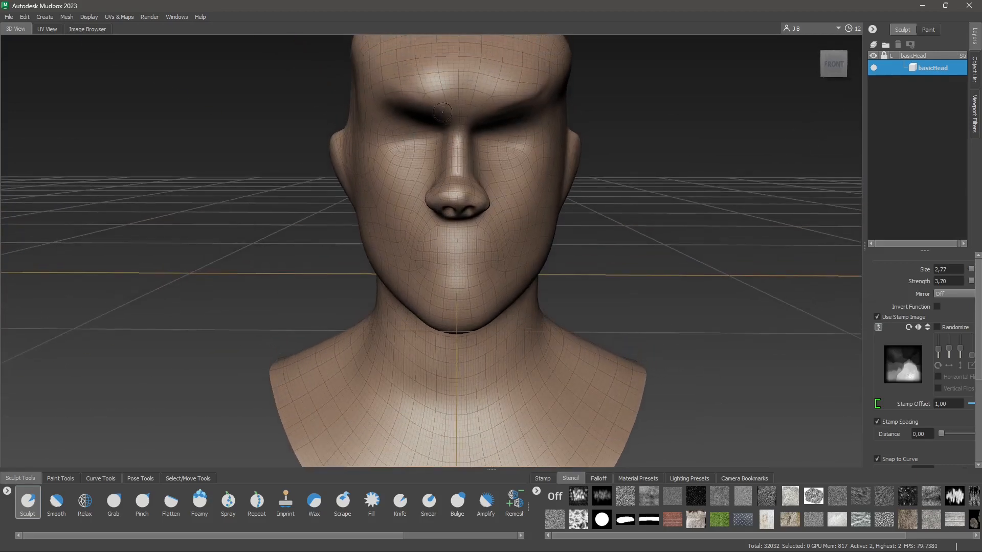
# Step: Sculpt two raised, angry-looking eyebrows along the brow ridge, one on each side of the nose bridge
pyautogui.moveTo(441, 111); pyautogui.dragTo(389, 85)
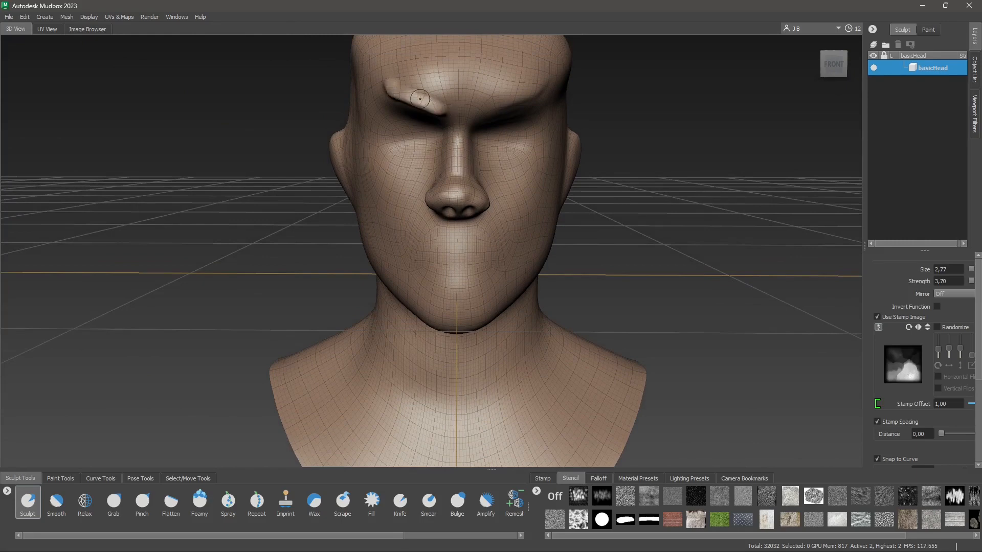
pyautogui.moveTo(480, 113); pyautogui.dragTo(535, 92)
# Step: Try sculpting a curled moustache beneath the nose, and undo its strokes
pyautogui.keyDown('alt'); pyautogui.moveTo(494, 191); pyautogui.dragTo(458, 211); pyautogui.keyUp('alt')
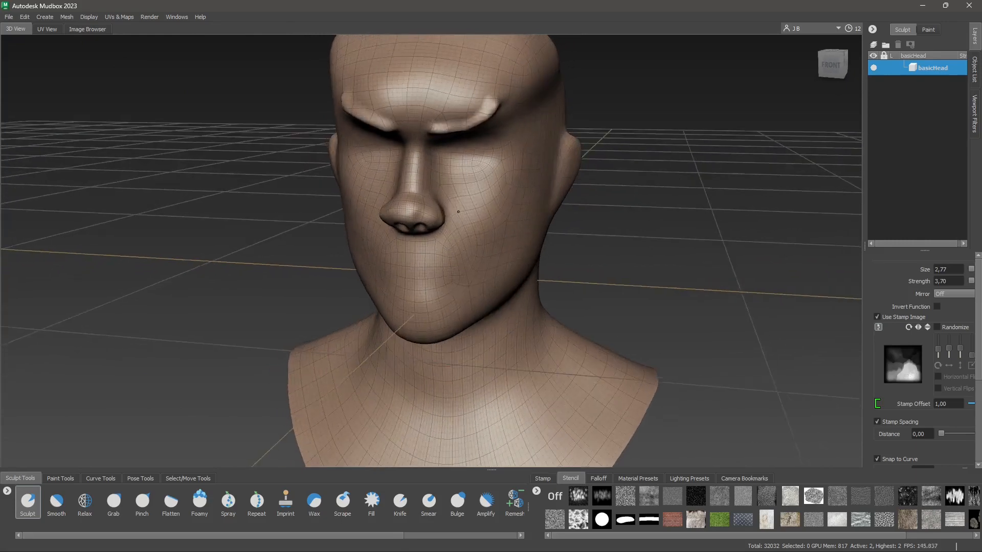
pyautogui.scroll(-3, 447, 225)
pyautogui.moveTo(421, 251)
pyautogui.mouseDown()
pyautogui.moveTo(457, 264)
pyautogui.moveTo(435, 262)
pyautogui.moveTo(452, 251)
pyautogui.mouseUp()
pyautogui.hotkey('ctrl', 'z')
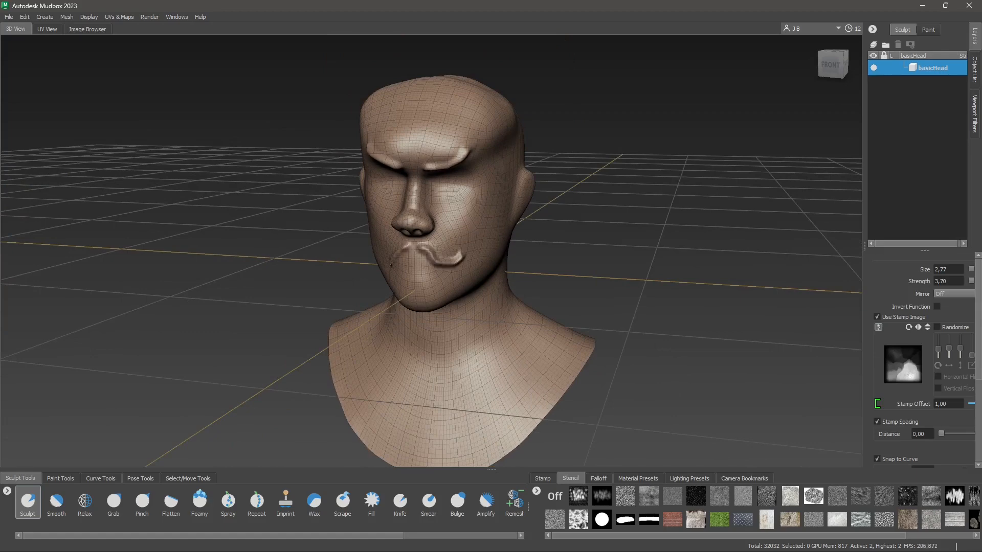
pyautogui.keyDown('alt'); pyautogui.moveTo(410, 290); pyautogui.dragTo(443, 293); pyautogui.keyUp('alt')
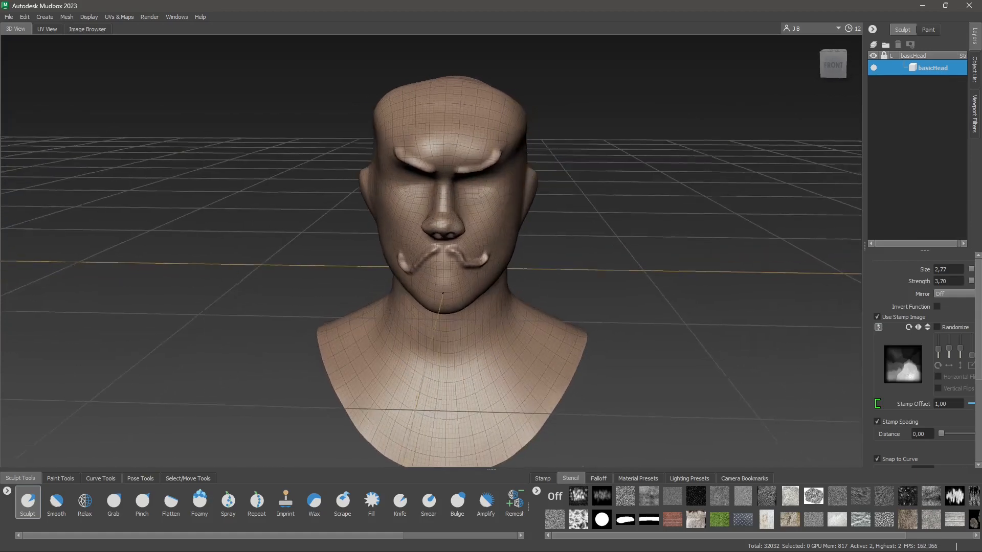
pyautogui.hotkey('ctrl', 'z')
pyautogui.hotkey('ctrl', 'z')
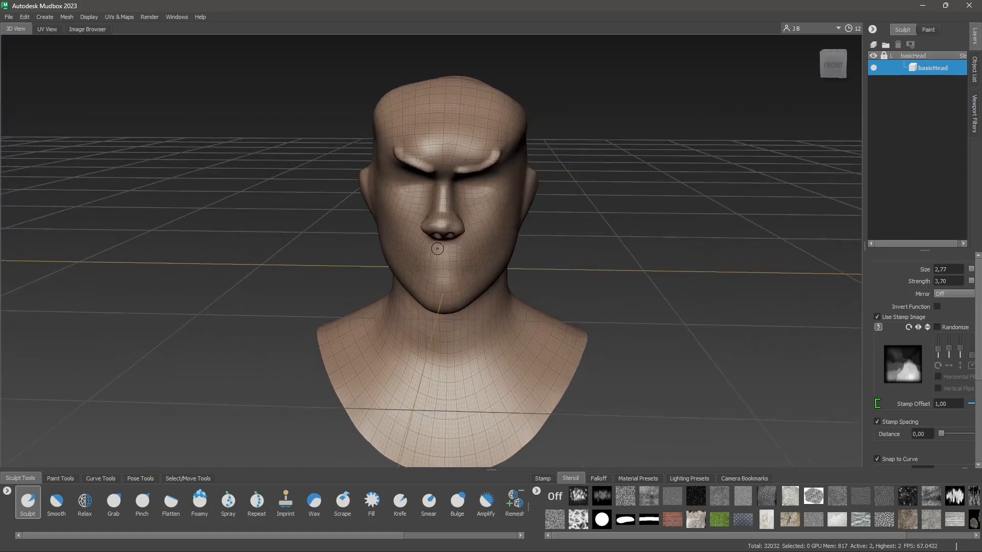
# Step: Sculpt a curled moustache beneath the nose and shape a small mouth with lips below it
pyautogui.moveTo(449, 252); pyautogui.dragTo(478, 266)
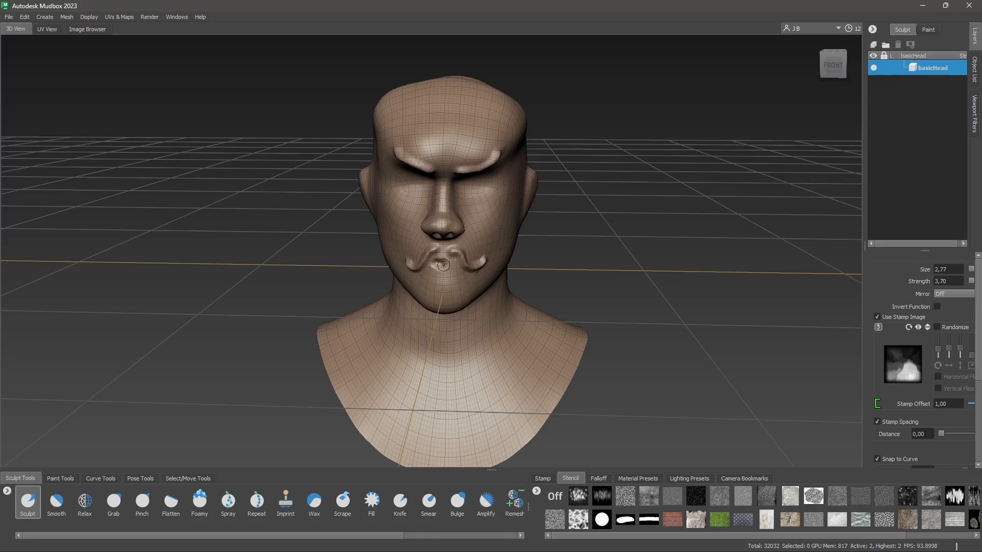
pyautogui.moveTo(433, 272)
pyautogui.mouseDown()
pyautogui.moveTo(455, 267)
pyautogui.moveTo(428, 267)
pyautogui.moveTo(423, 279)
pyautogui.moveTo(413, 272)
pyautogui.mouseUp()
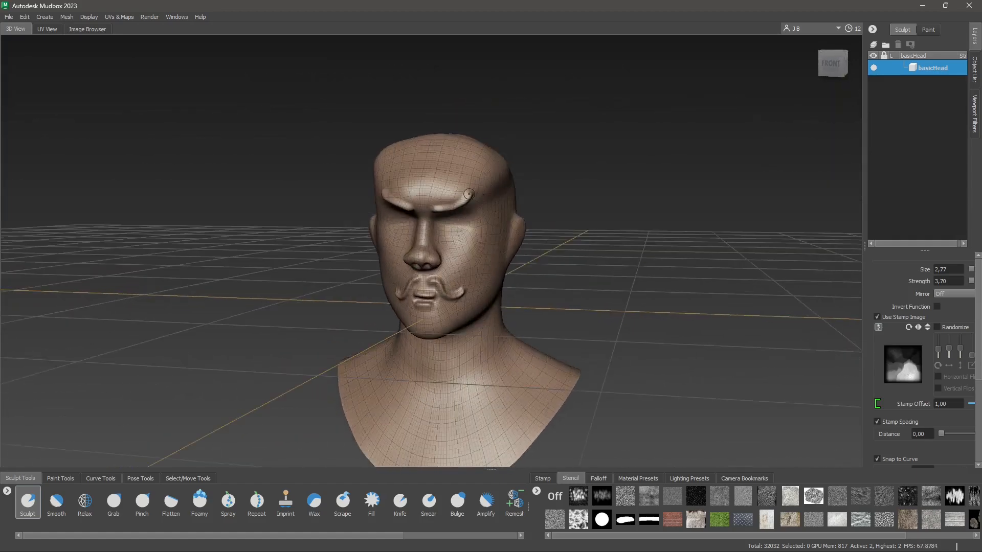
pyautogui.keyDown('alt'); pyautogui.moveTo(438, 230); pyautogui.dragTo(451, 215); pyautogui.keyUp('alt')
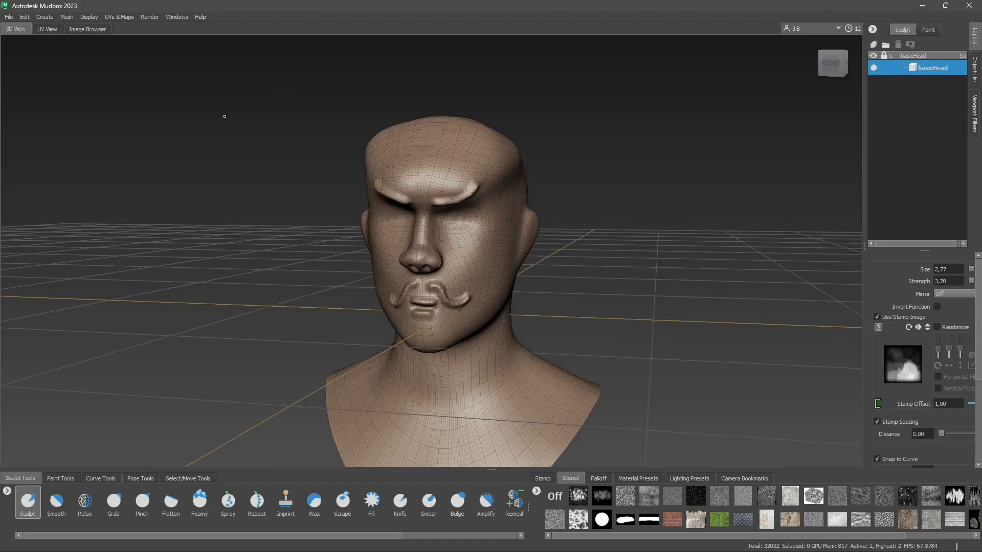
# Step: Set the Airbrush paint tool's size to 9,13 and create a 4096 PNG [8 bit, RGBA] paint layer on the Diffuse channel
pyautogui.click(61, 478)
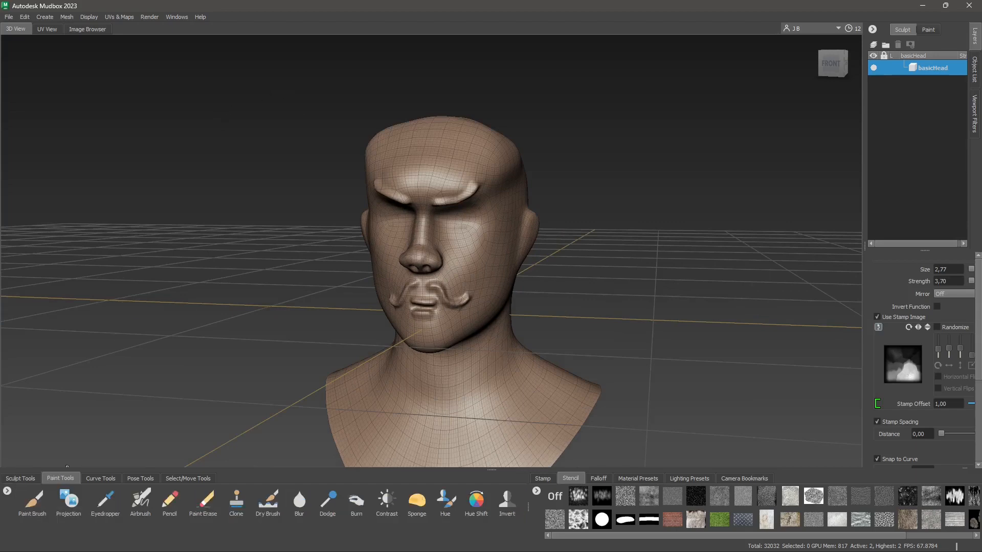
pyautogui.click(32, 501)
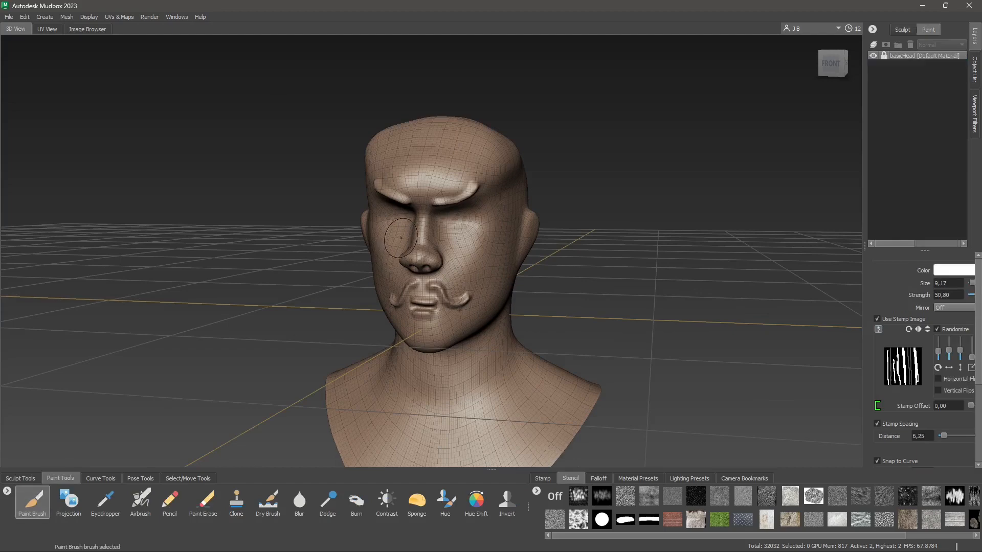
pyautogui.keyDown('alt'); pyautogui.moveTo(401, 237); pyautogui.dragTo(476, 169); pyautogui.keyUp('alt')
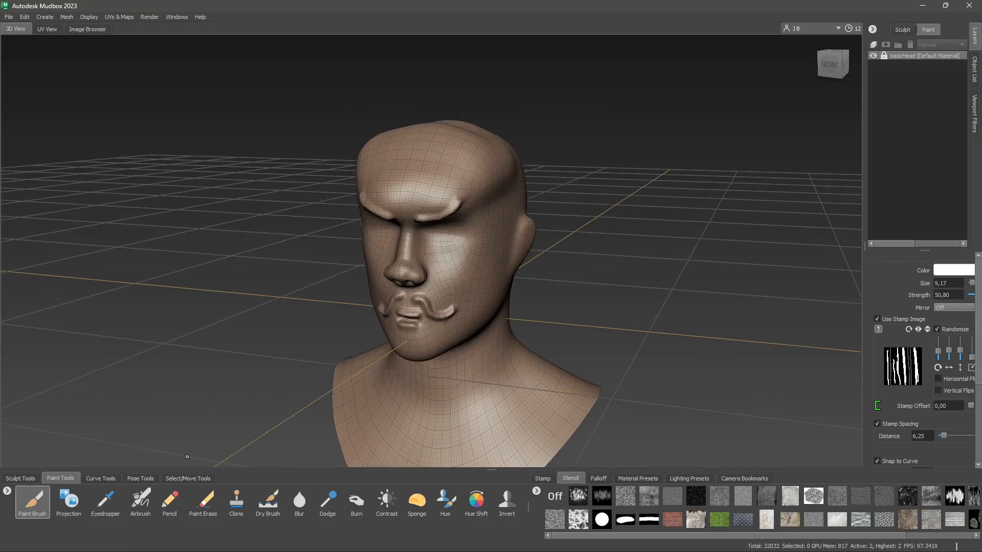
pyautogui.click(140, 500)
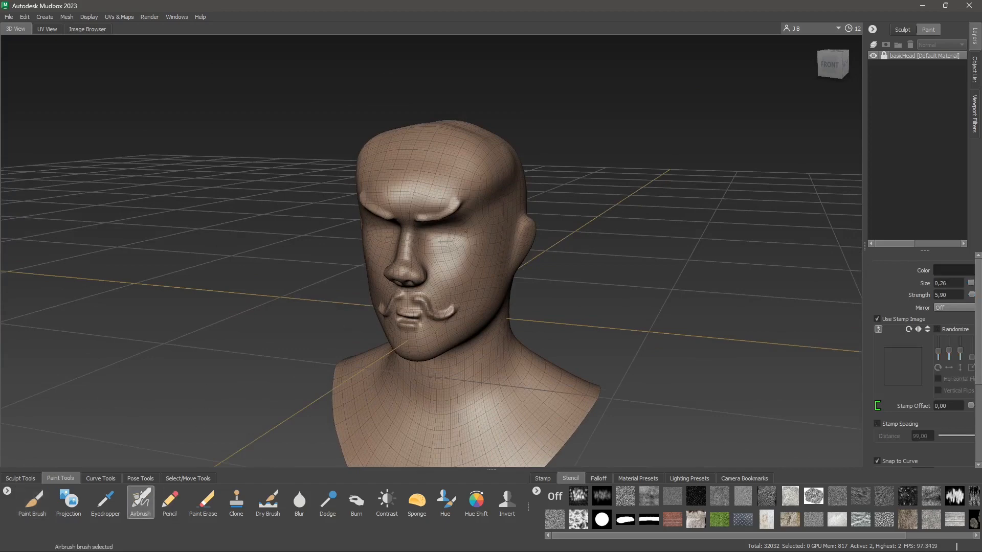
pyautogui.press('b')
pyautogui.moveTo(466, 231)
pyautogui.mouseDown()
pyautogui.moveTo(546, 233)
pyautogui.moveTo(487, 236)
pyautogui.mouseUp()
pyautogui.click(413, 190)
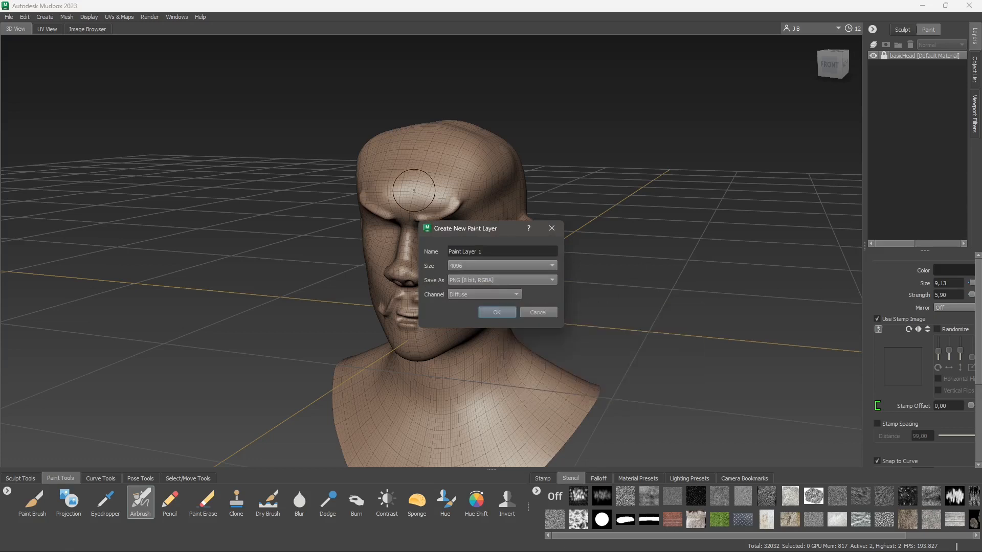
pyautogui.press('Return')
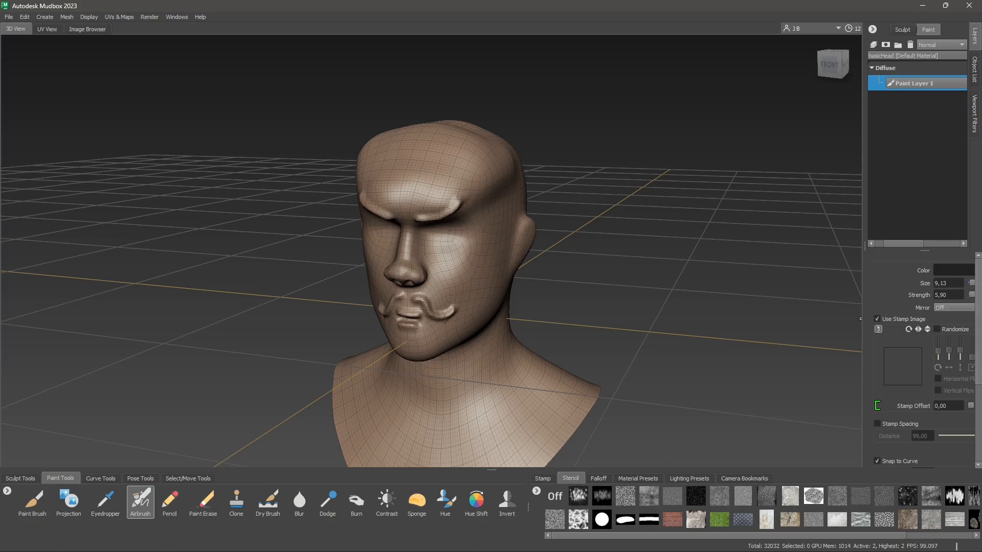
# Step: Raise the Airbrush strength to 33,30 and undo the trial stroke across the forehead
pyautogui.moveTo(861, 289); pyautogui.dragTo(820, 289)
pyautogui.moveTo(383, 179); pyautogui.dragTo(450, 169)
pyautogui.hotkey('ctrl', 'z')
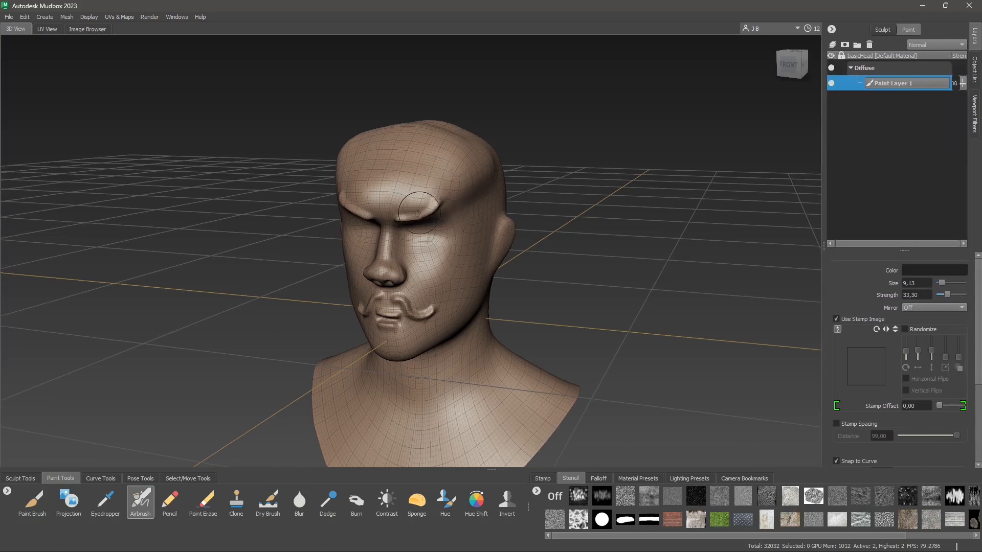
# Step: Paint short dark hair over the top and around the sides of the head with the Airbrush
pyautogui.moveTo(425, 134); pyautogui.dragTo(366, 141)
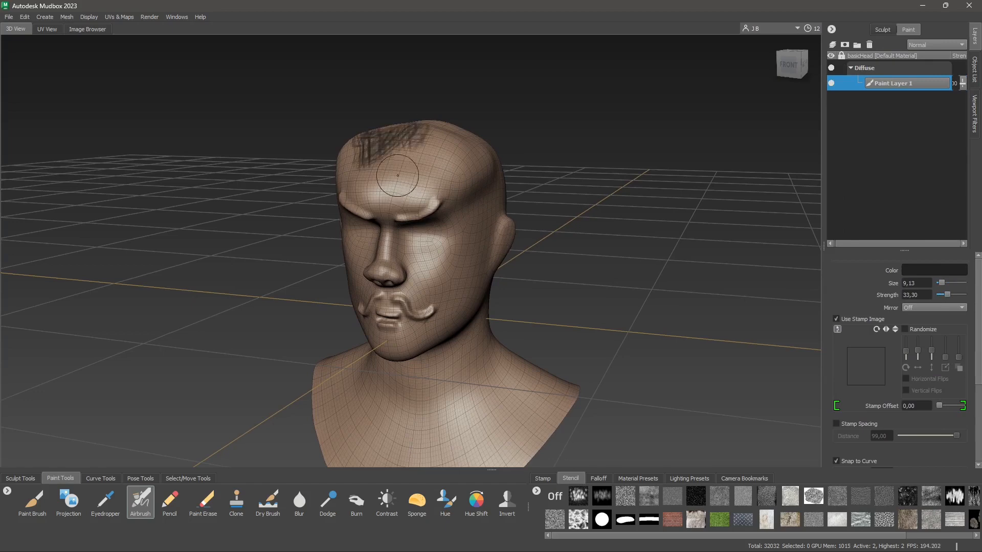
pyautogui.keyDown('alt'); pyautogui.moveTo(397, 176); pyautogui.dragTo(402, 246); pyautogui.keyUp('alt')
pyautogui.moveTo(427, 202)
pyautogui.mouseDown()
pyautogui.moveTo(377, 215)
pyautogui.moveTo(368, 205)
pyautogui.moveTo(440, 158)
pyautogui.moveTo(480, 214)
pyautogui.moveTo(453, 255)
pyautogui.mouseUp()
pyautogui.moveTo(444, 298)
pyautogui.keyDown('alt'); pyautogui.mouseDown()
pyautogui.moveTo(429, 205)
pyautogui.moveTo(405, 185)
pyautogui.moveTo(352, 179)
pyautogui.moveTo(424, 207)
pyautogui.moveTo(486, 199)
pyautogui.mouseUp(); pyautogui.keyUp('alt')
pyautogui.moveTo(485, 200)
pyautogui.keyDown('alt'); pyautogui.mouseDown()
pyautogui.moveTo(410, 226)
pyautogui.moveTo(384, 210)
pyautogui.moveTo(409, 255)
pyautogui.moveTo(445, 219)
pyautogui.moveTo(461, 184)
pyautogui.mouseUp(); pyautogui.keyUp('alt')
pyautogui.moveTo(460, 184)
pyautogui.keyDown('alt'); pyautogui.mouseDown()
pyautogui.moveTo(381, 274)
pyautogui.moveTo(364, 250)
pyautogui.mouseUp(); pyautogui.keyUp('alt')
pyautogui.moveTo(365, 251)
pyautogui.mouseDown()
pyautogui.moveTo(394, 263)
pyautogui.moveTo(442, 186)
pyautogui.moveTo(422, 240)
pyautogui.moveTo(354, 272)
pyautogui.moveTo(401, 281)
pyautogui.mouseUp()
pyautogui.keyDown('alt'); pyautogui.moveTo(401, 281); pyautogui.dragTo(356, 261); pyautogui.keyUp('alt')
pyautogui.moveTo(355, 261)
pyautogui.mouseDown()
pyautogui.moveTo(409, 271)
pyautogui.moveTo(435, 222)
pyautogui.moveTo(358, 291)
pyautogui.moveTo(401, 288)
pyautogui.moveTo(337, 279)
pyautogui.mouseUp()
pyautogui.moveTo(414, 261)
pyautogui.mouseDown()
pyautogui.moveTo(443, 241)
pyautogui.moveTo(434, 194)
pyautogui.moveTo(447, 210)
pyautogui.mouseUp()
pyautogui.keyDown('alt'); pyautogui.moveTo(447, 210); pyautogui.dragTo(376, 214); pyautogui.keyUp('alt')
pyautogui.moveTo(455, 205)
pyautogui.mouseDown()
pyautogui.moveTo(445, 215)
pyautogui.moveTo(478, 202)
pyautogui.moveTo(409, 230)
pyautogui.moveTo(435, 254)
pyautogui.moveTo(304, 210)
pyautogui.mouseUp()
pyautogui.moveTo(378, 189); pyautogui.dragTo(374, 182)
# Step: Reduce the Airbrush size to 2,21 and paint the sculpted eyebrow dark
pyautogui.keyDown('alt'); pyautogui.moveTo(471, 199); pyautogui.dragTo(411, 175); pyautogui.keyUp('alt')
pyautogui.keyDown('alt'); pyautogui.moveTo(455, 229); pyautogui.dragTo(475, 231); pyautogui.keyUp('alt')
pyautogui.scroll(3, 416, 209)
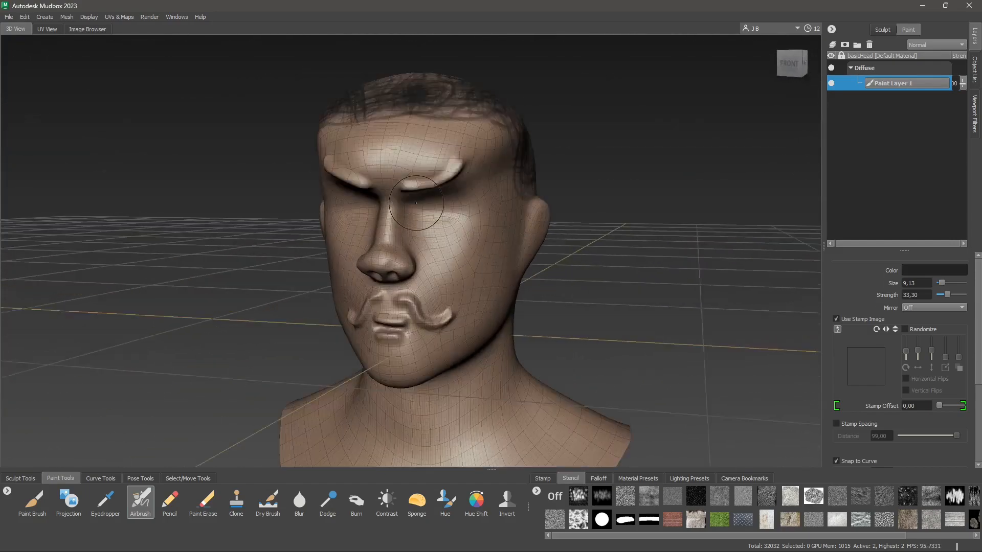
pyautogui.scroll(3, 416, 203)
pyautogui.press('b')
pyautogui.moveTo(417, 185)
pyautogui.mouseDown()
pyautogui.moveTo(394, 185)
pyautogui.moveTo(419, 157)
pyautogui.moveTo(452, 150)
pyautogui.moveTo(474, 129)
pyautogui.mouseUp()
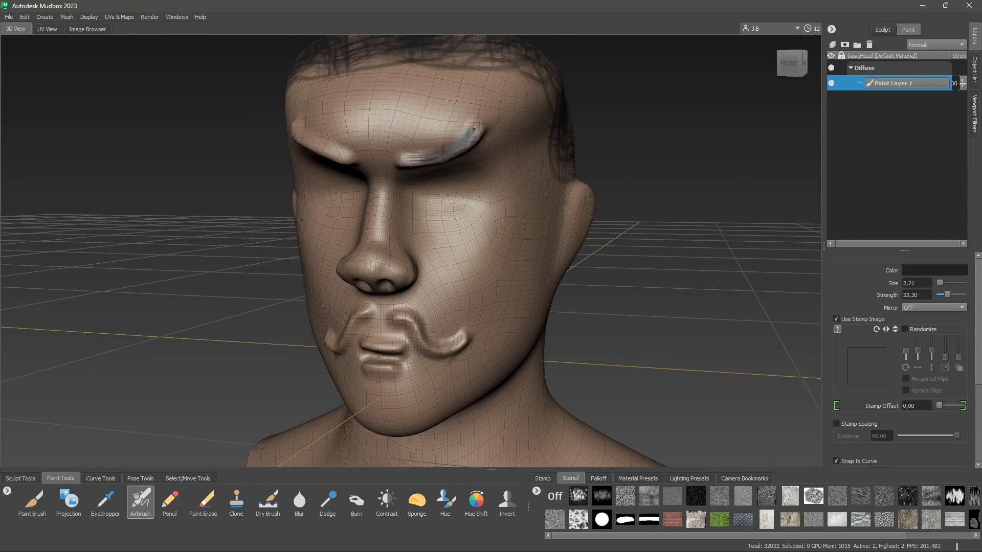
# Step: Finish painting the other eyebrow and darken both halves of the moustache with the Airbrush
pyautogui.moveTo(356, 209)
pyautogui.keyDown('alt'); pyautogui.mouseDown()
pyautogui.moveTo(429, 174)
pyautogui.moveTo(375, 146)
pyautogui.moveTo(425, 173)
pyautogui.moveTo(380, 159)
pyautogui.mouseUp(); pyautogui.keyUp('alt')
pyautogui.keyDown('alt'); pyautogui.moveTo(481, 299); pyautogui.dragTo(450, 228, button='middle'); pyautogui.keyUp('alt')
pyautogui.moveTo(428, 249)
pyautogui.mouseDown()
pyautogui.moveTo(364, 293)
pyautogui.moveTo(359, 279)
pyautogui.moveTo(445, 256)
pyautogui.moveTo(466, 286)
pyautogui.moveTo(488, 292)
pyautogui.moveTo(495, 275)
pyautogui.mouseUp()
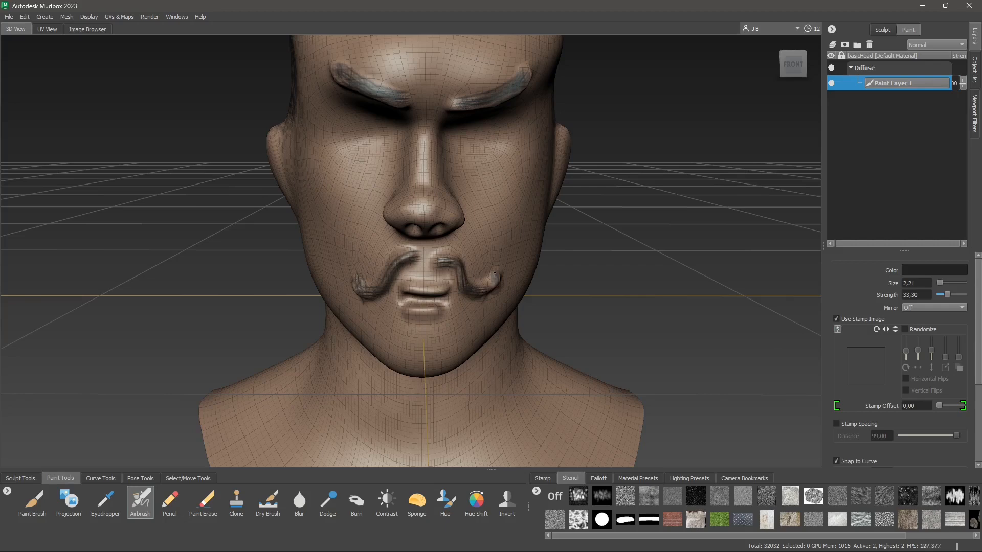
# Step: Select the entire head mesh with the Objects selection tool
pyautogui.keyDown('alt'); pyautogui.moveTo(412, 282); pyautogui.dragTo(393, 210, button='right'); pyautogui.keyUp('alt')
pyautogui.moveTo(392, 210)
pyautogui.keyDown('alt'); pyautogui.mouseDown()
pyautogui.moveTo(341, 219)
pyautogui.moveTo(349, 216)
pyautogui.mouseUp(); pyautogui.keyUp('alt')
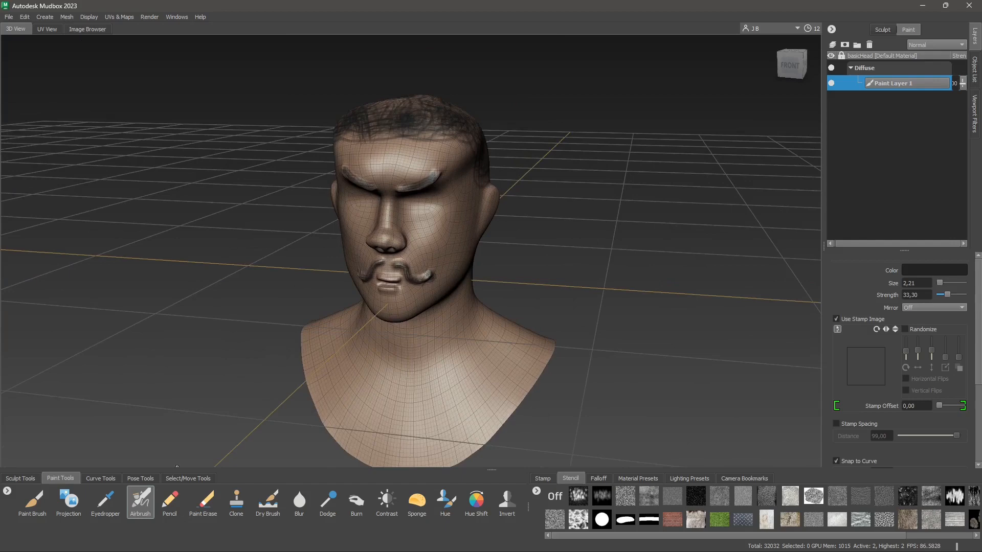
pyautogui.click(188, 478)
pyautogui.click(56, 501)
pyautogui.click(412, 222)
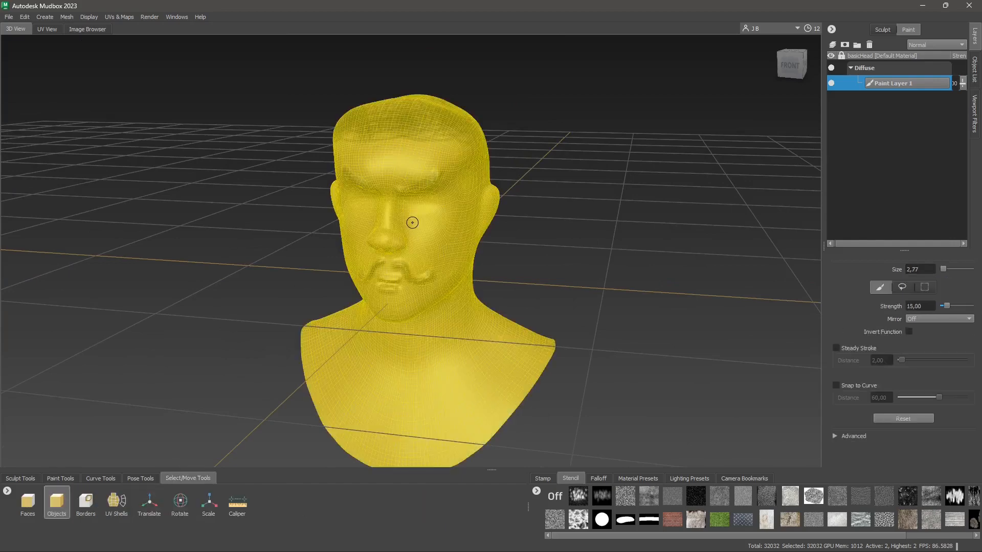
# Step: Export the selected head as an Autodesk FBX named "from Mudbox to Blender" in the MUDBOX export folder
pyautogui.click(9, 17)
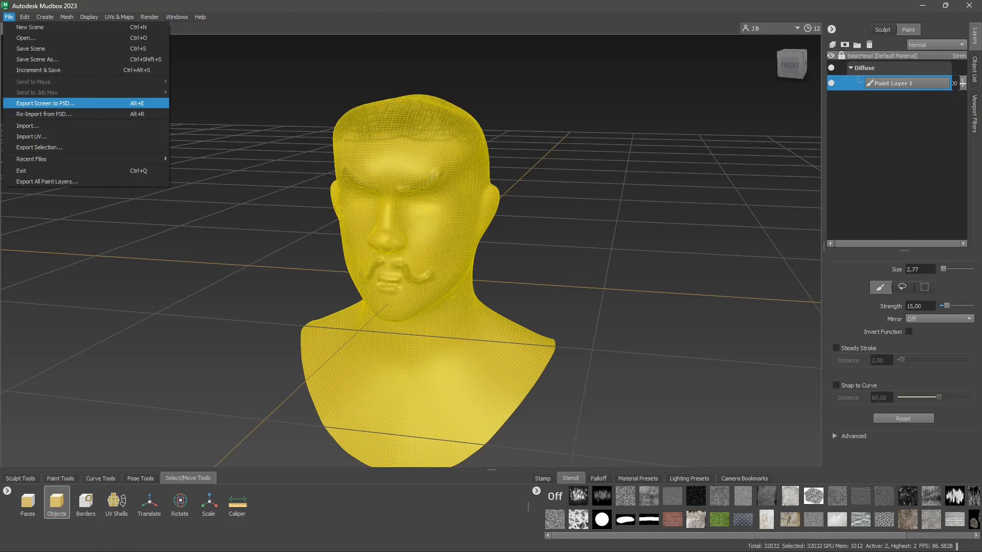
pyautogui.moveTo(82, 159)
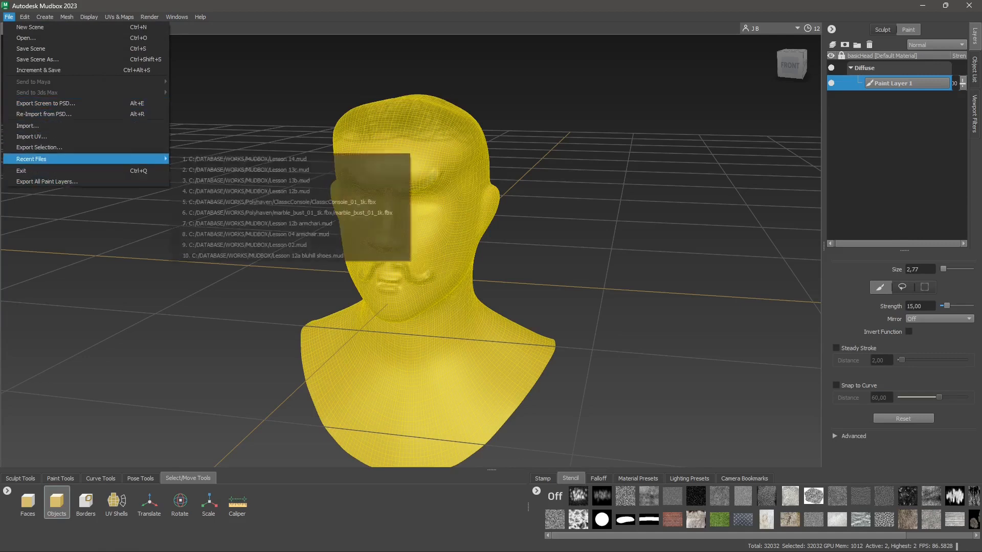
pyautogui.click(41, 147)
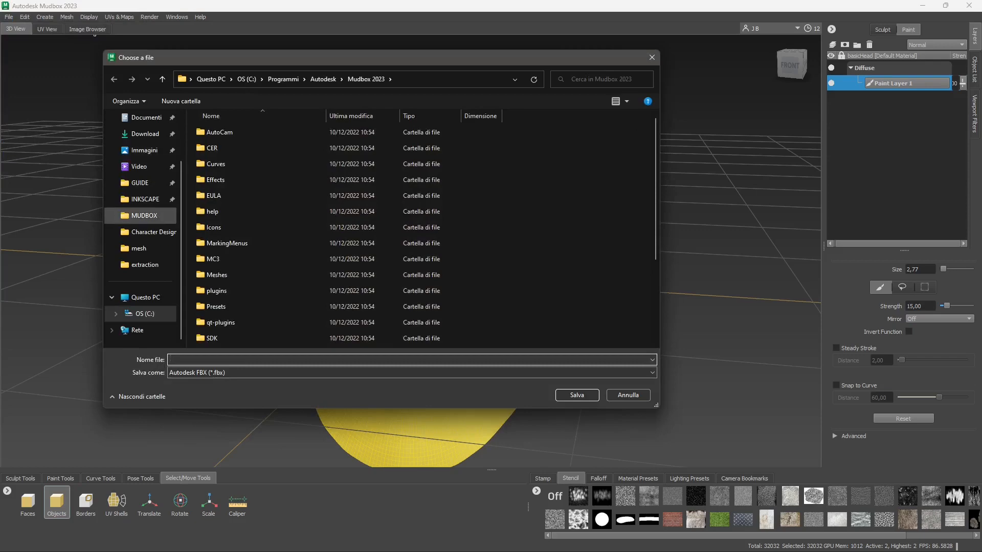
pyautogui.click(144, 215)
pyautogui.click(228, 180)
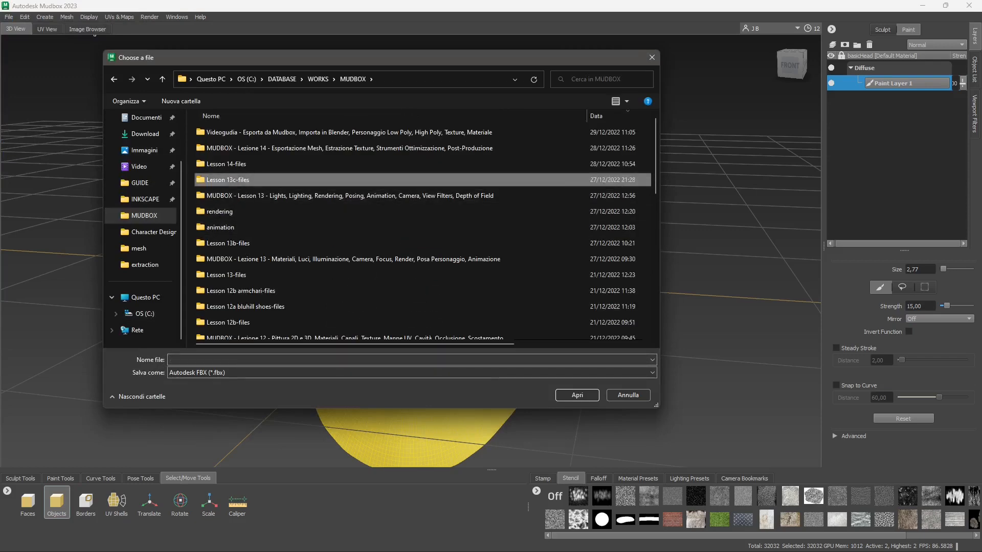
pyautogui.press('e')
pyautogui.press('Return')
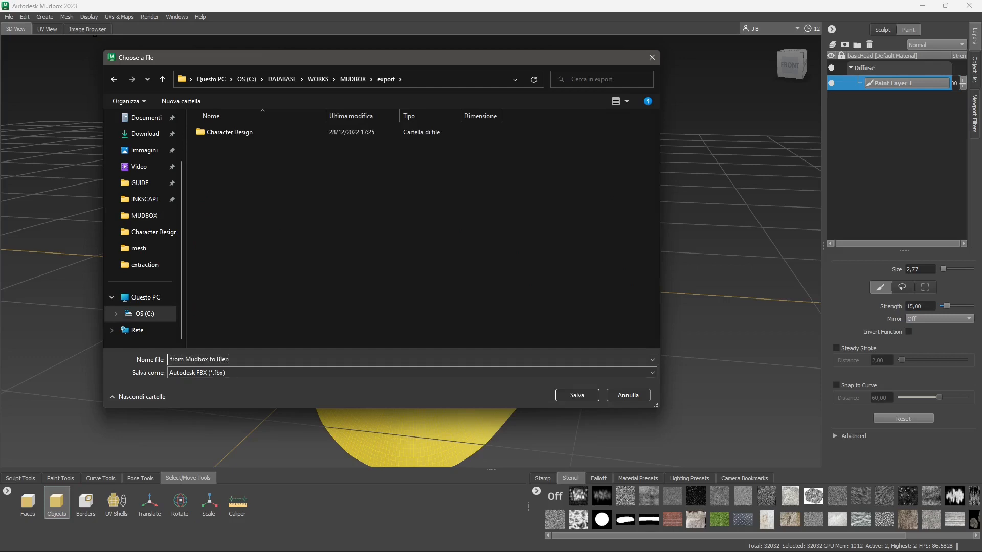
pyautogui.press('Return')
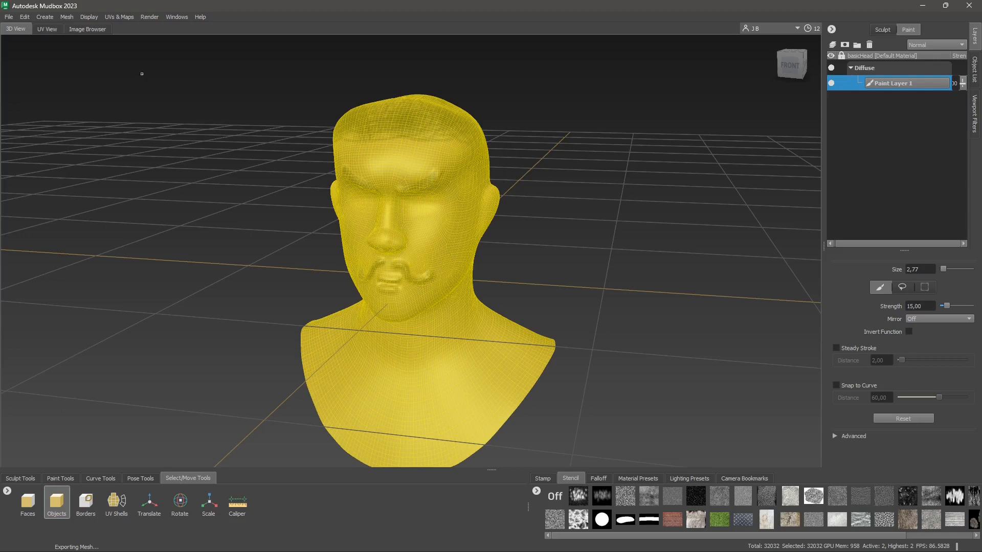
# Step: Step the head mesh down to subdivision level 0 and deselect it
pyautogui.click(66, 17)
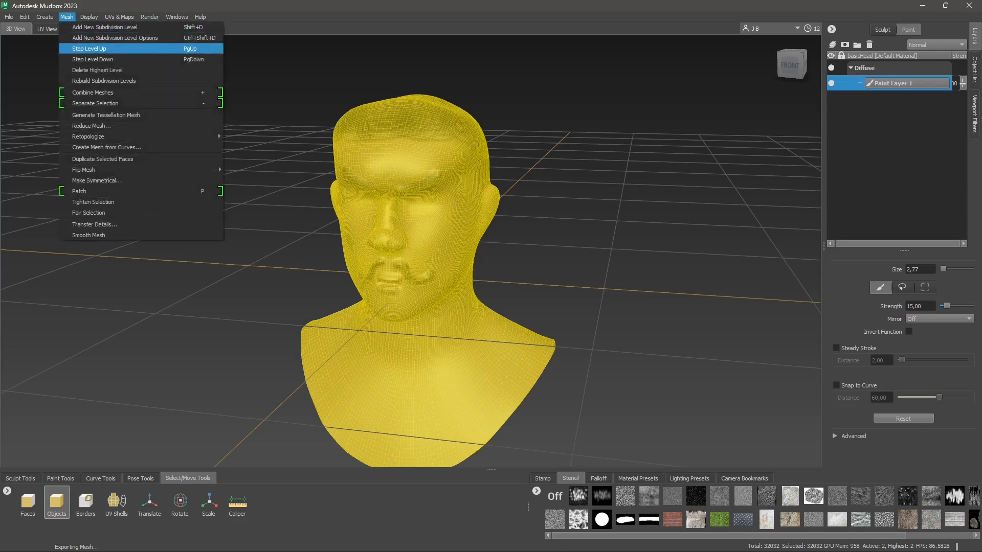
pyautogui.click(93, 59)
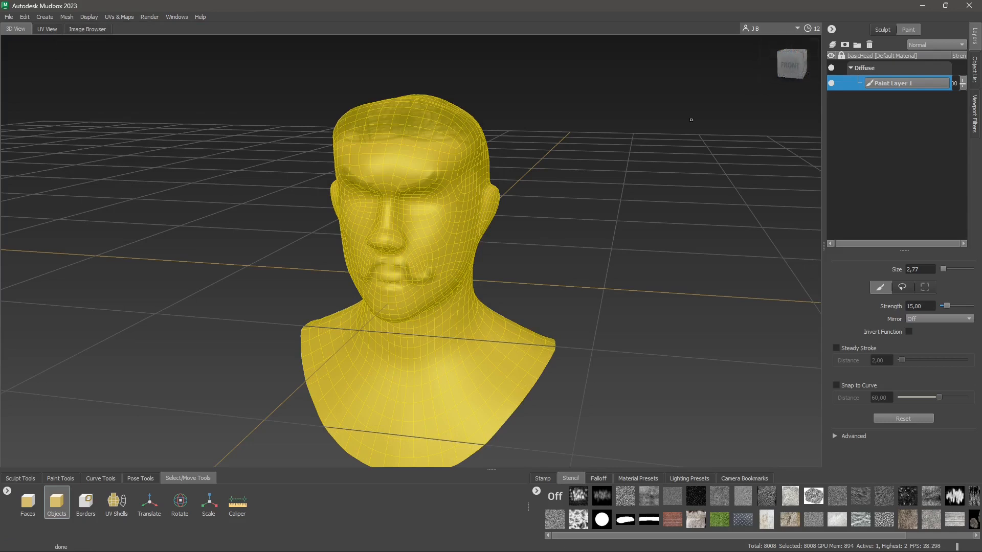
pyautogui.press('pagedown')
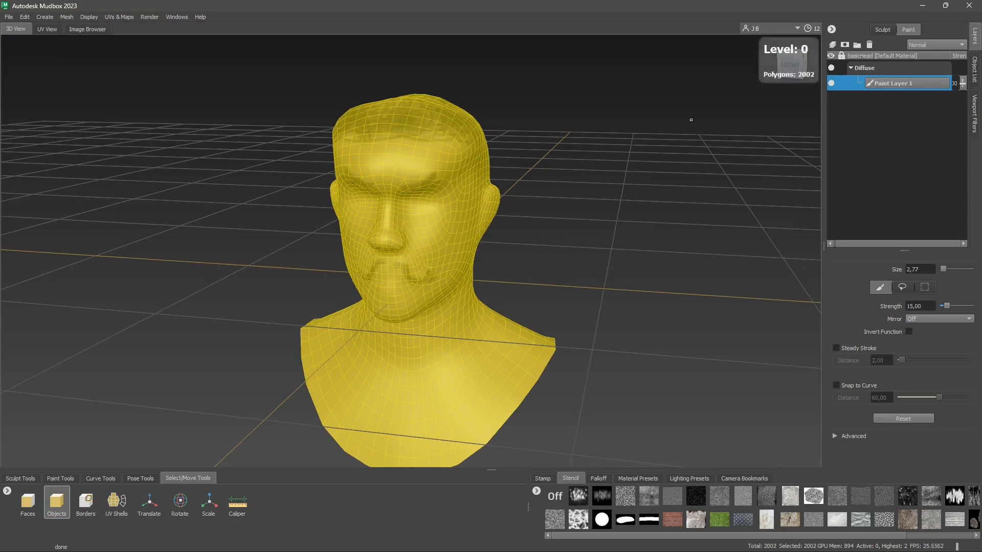
pyautogui.click(508, 152)
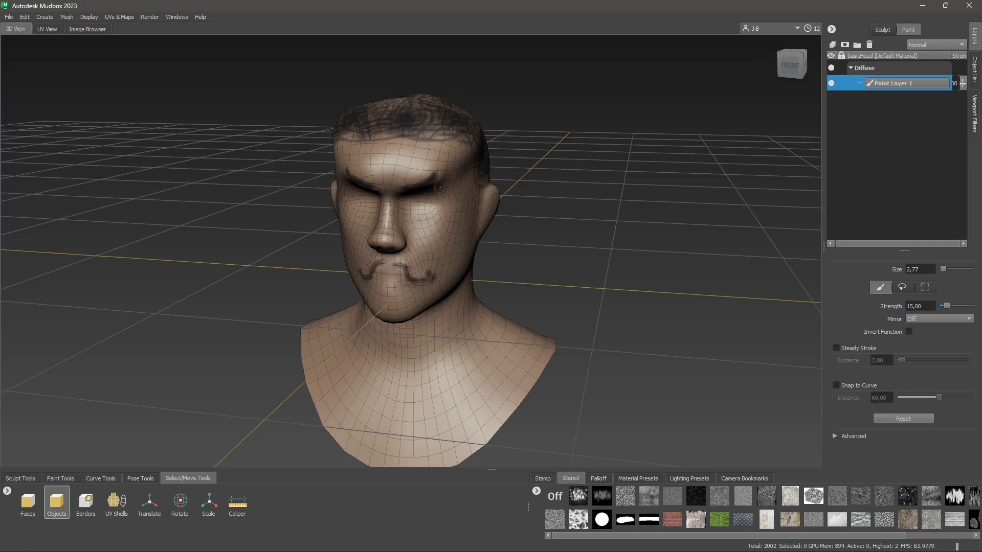
# Step: Select the low-resolution head and export it as an Autodesk FBX named "from Mudbox to Blender low poly" in the MUDBOX export folder
pyautogui.click(431, 148)
pyautogui.click(9, 17)
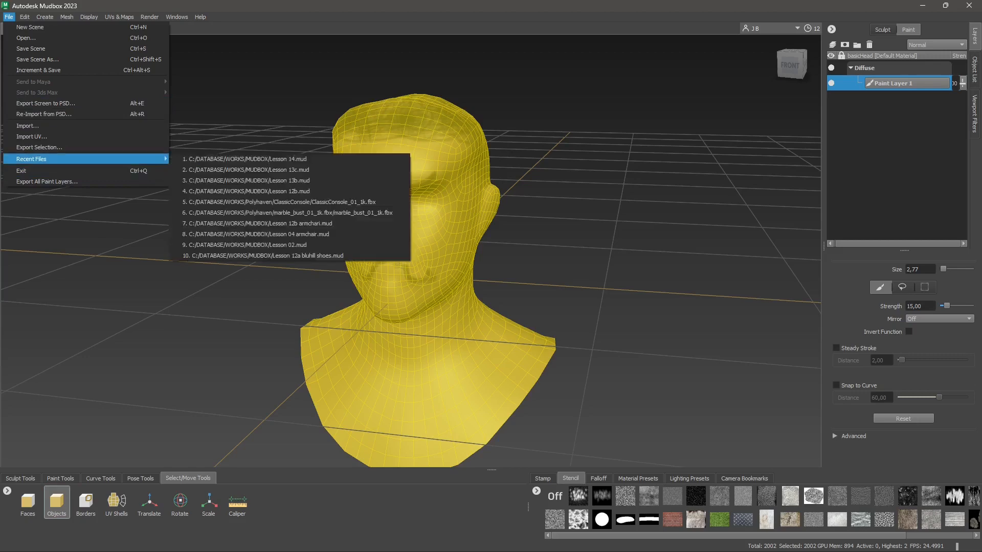
pyautogui.click(39, 147)
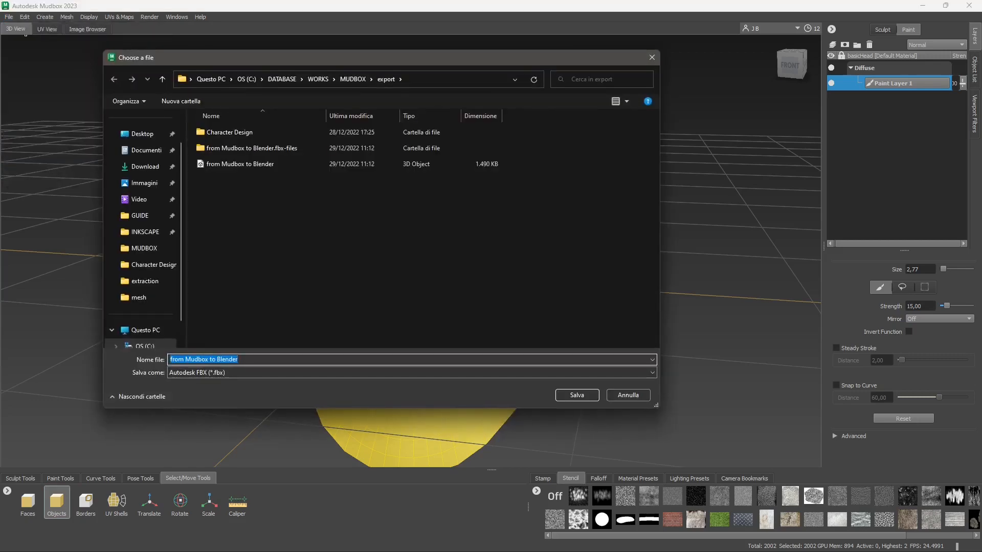
pyautogui.click(240, 164)
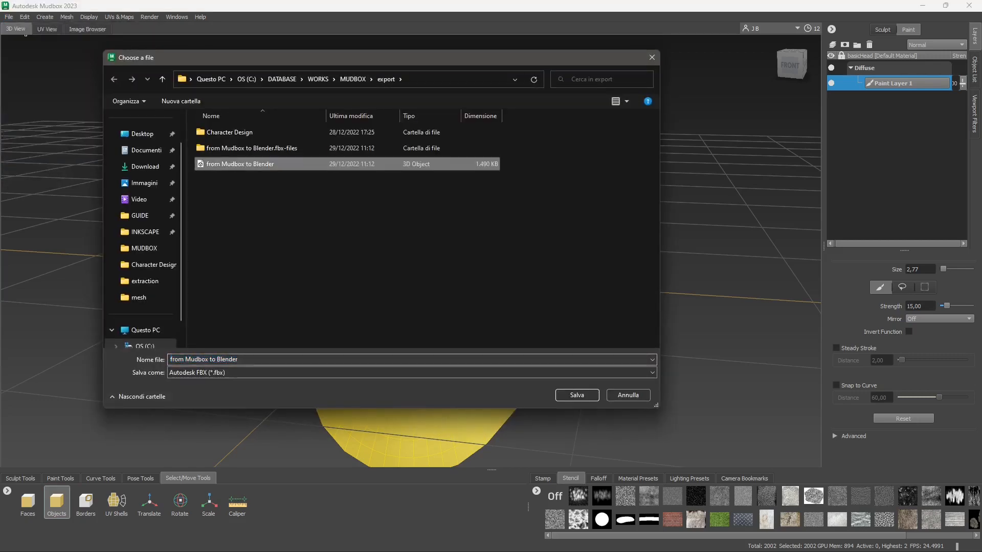
pyautogui.doubleClick(228, 359)
pyautogui.press('Right')
pyautogui.write('I')
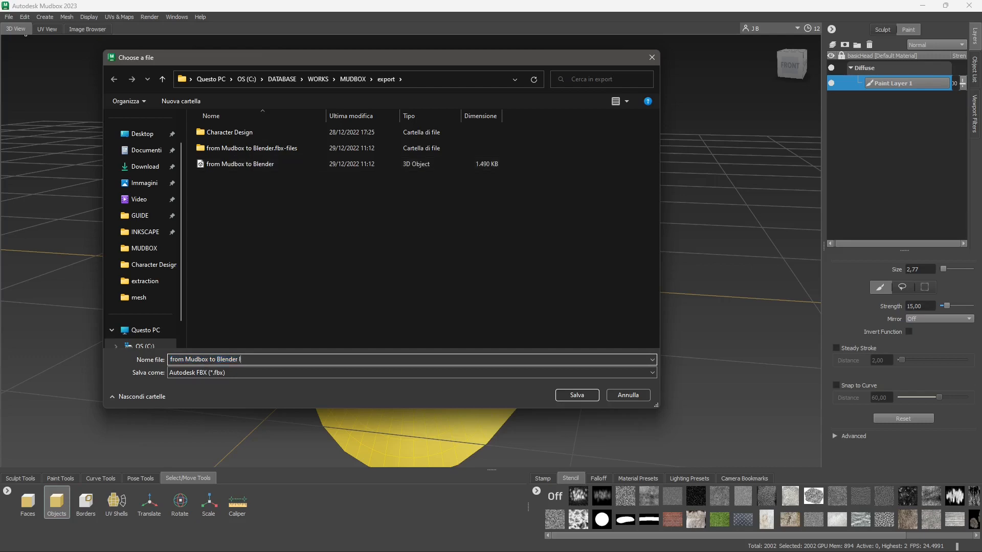
pyautogui.write('ow poly')
pyautogui.press('Return')
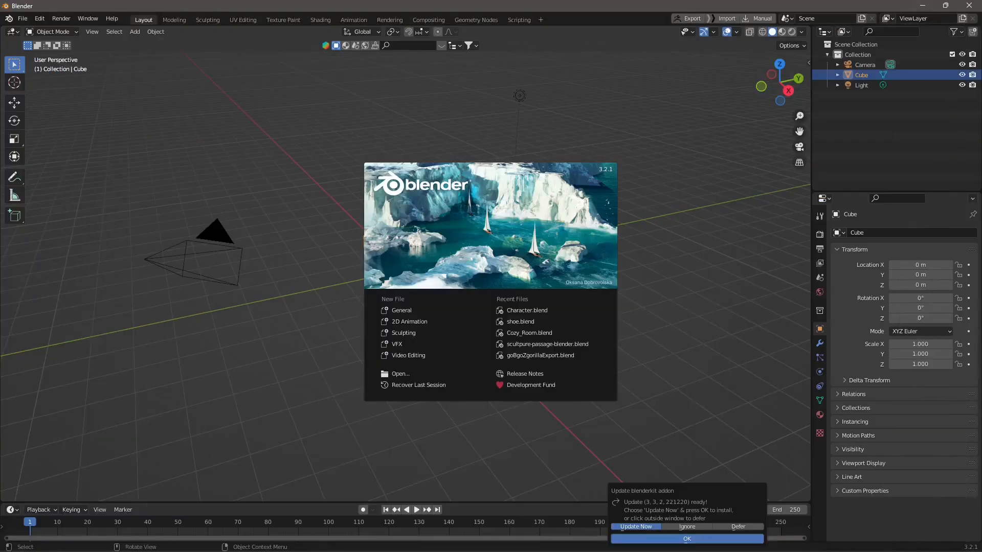
# Step: Switch to Blender, dismiss the add-on update prompt and splash screen, and delete the default cube
pyautogui.press('Escape')
pyautogui.press('Escape')
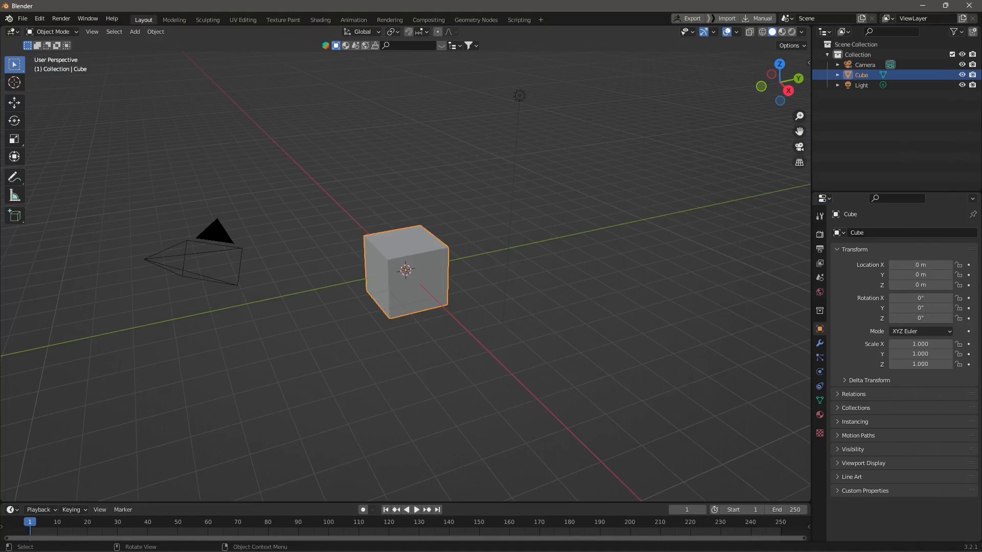
pyautogui.press('Delete')
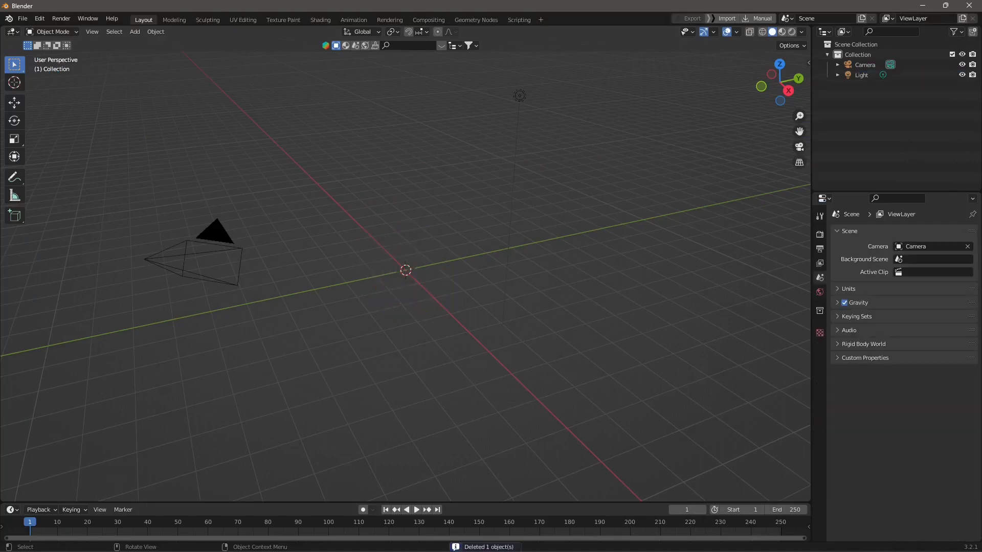
# Step: Import the FBX file "from Mudbox to Blender.fbx" from the MUDBOX export folder
pyautogui.click(23, 18)
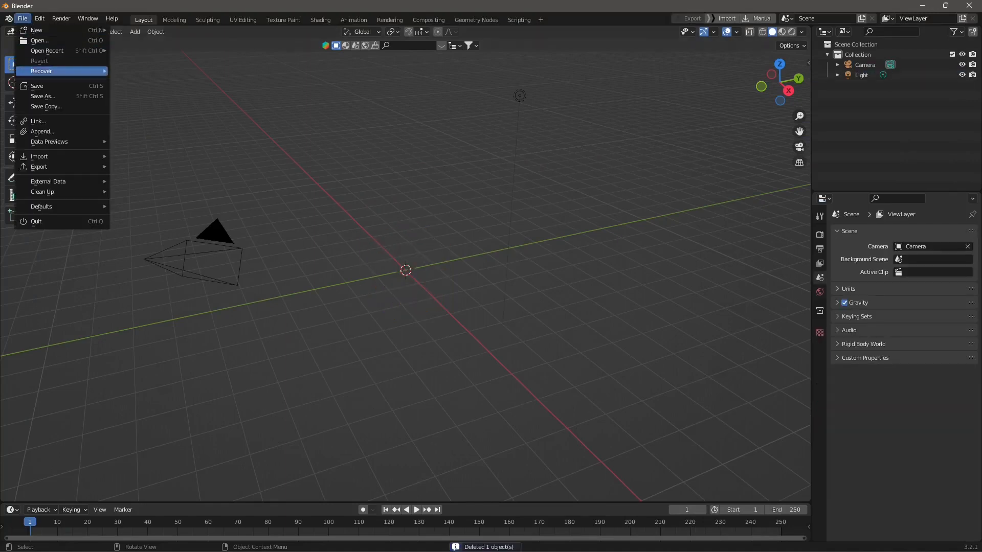
pyautogui.moveTo(56, 156)
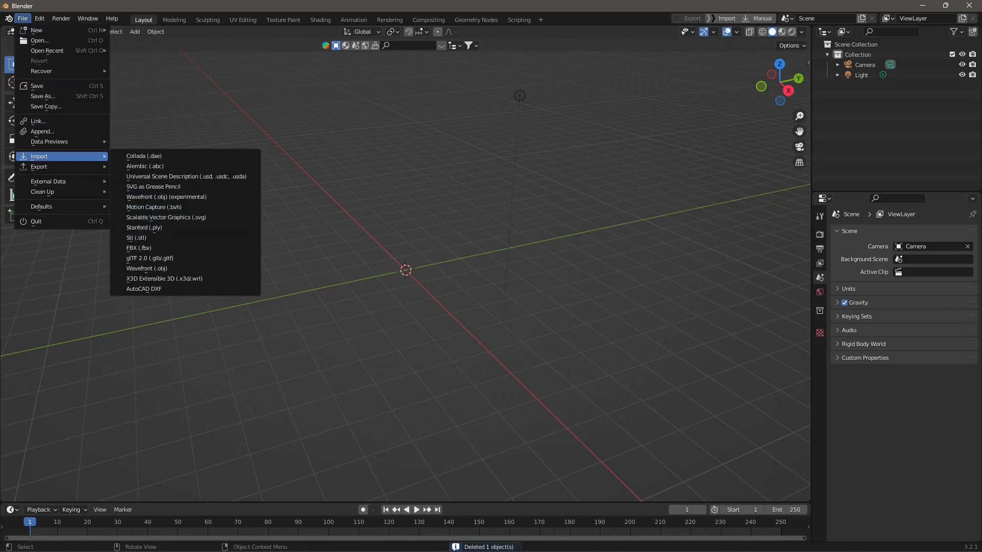
pyautogui.click(143, 248)
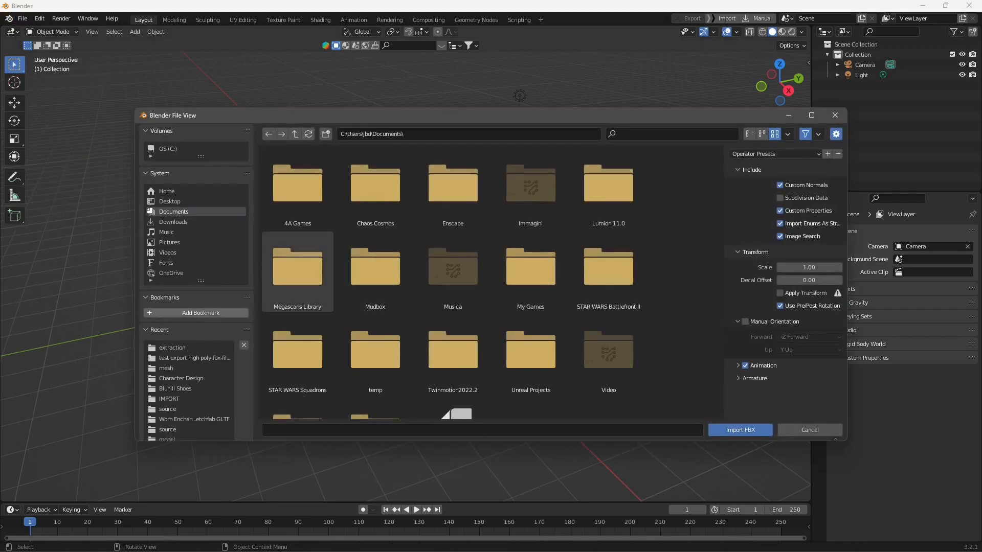
pyautogui.click(172, 348)
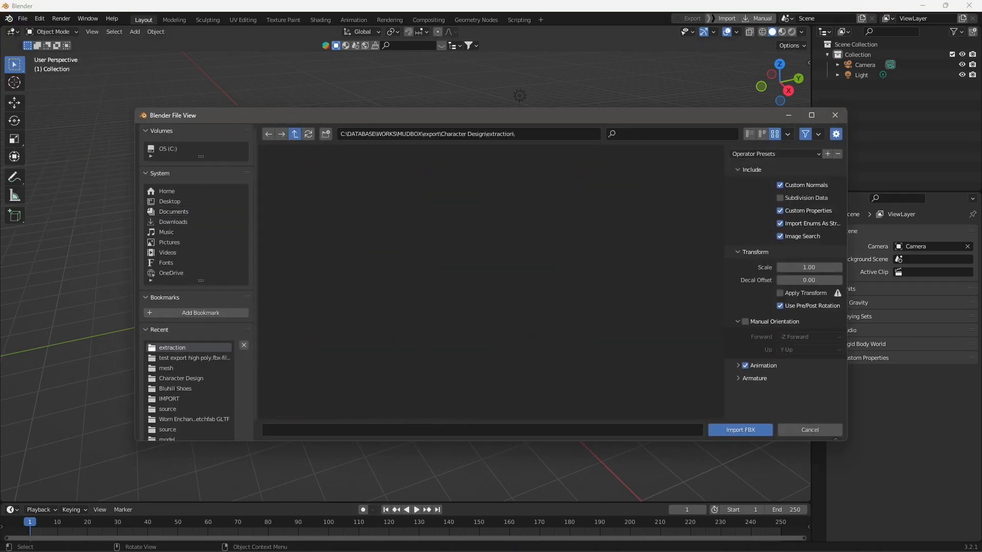
pyautogui.click(296, 134)
pyautogui.click(295, 133)
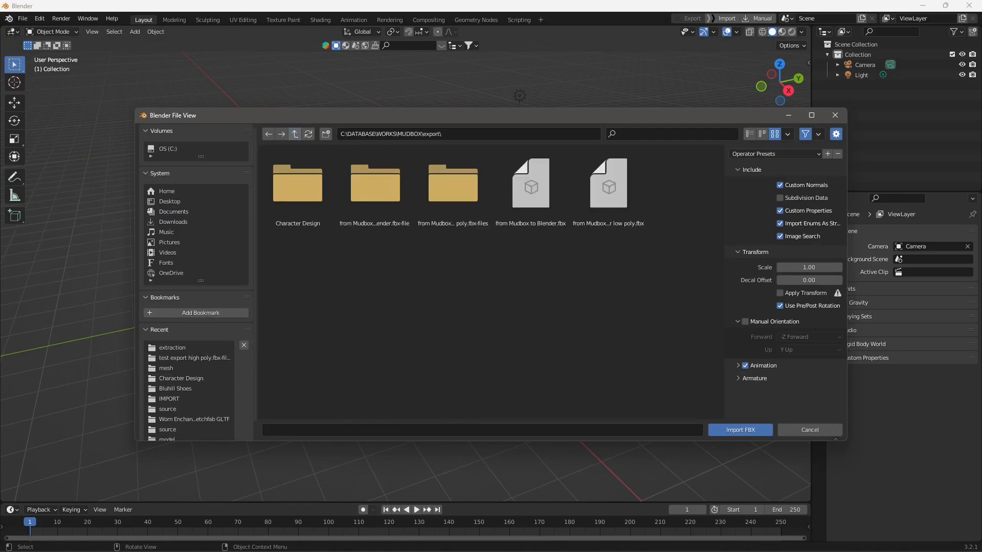
pyautogui.click(530, 188)
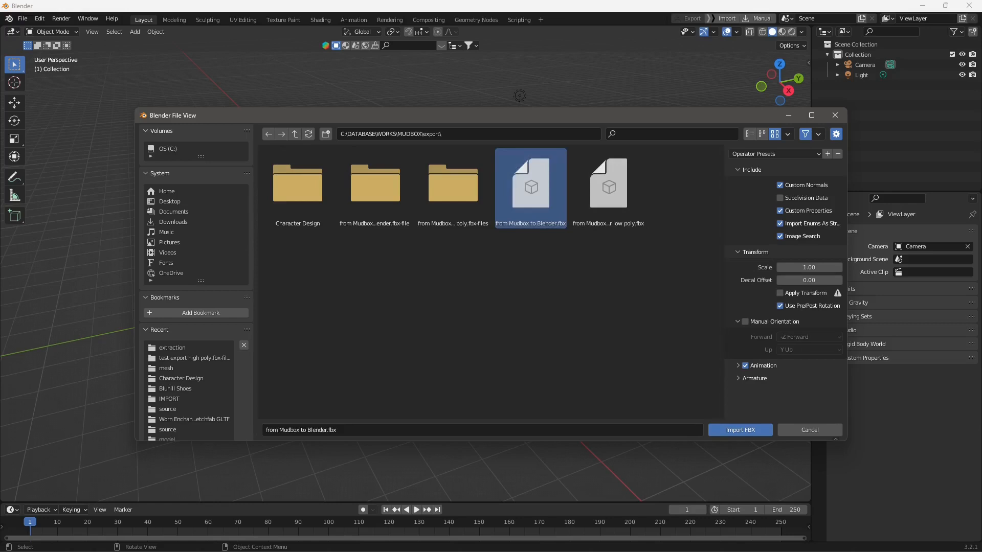
pyautogui.click(740, 430)
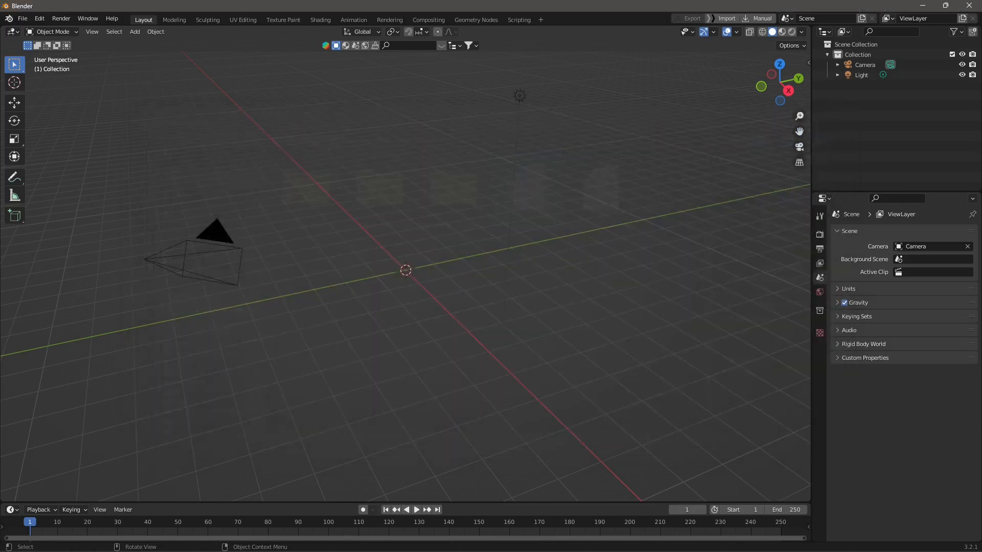
# Step: Examine the imported head's mesh density in wireframe shading, and return the viewport to solid shading
pyautogui.scroll(10, 406, 270)
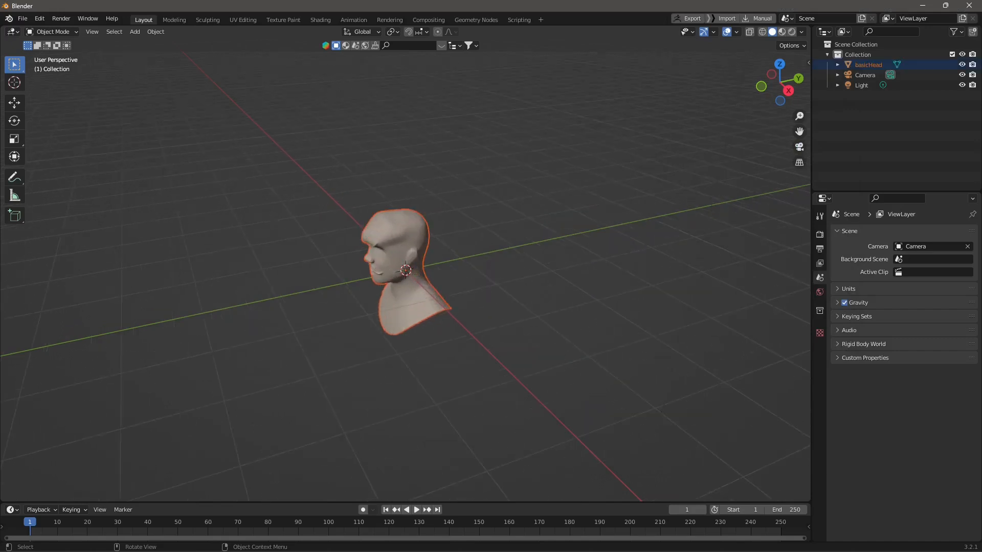
pyautogui.moveTo(405, 270); pyautogui.dragTo(460, 258, button='middle')
pyautogui.scroll(-4, 421, 262)
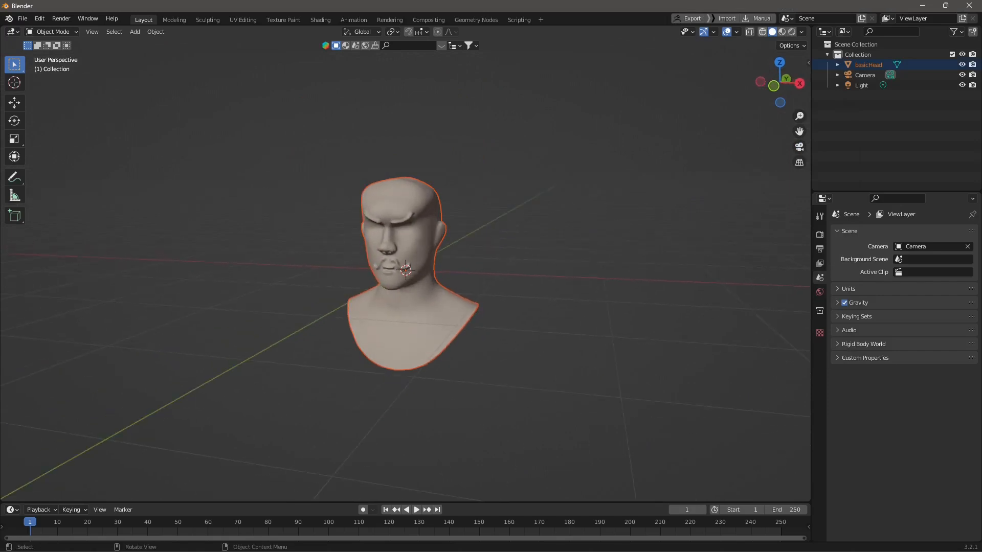
pyautogui.click(762, 31)
pyautogui.scroll(4, 406, 270)
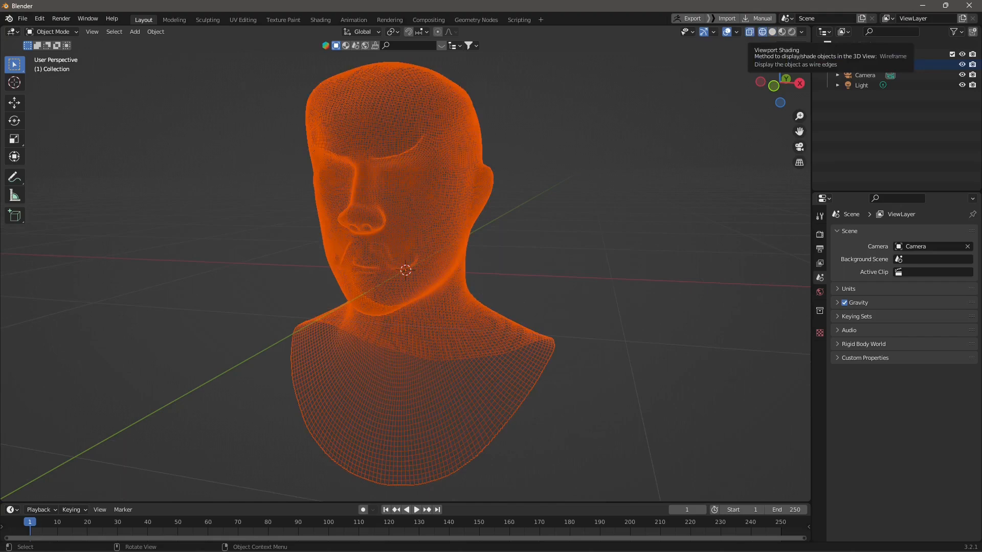
pyautogui.click(772, 32)
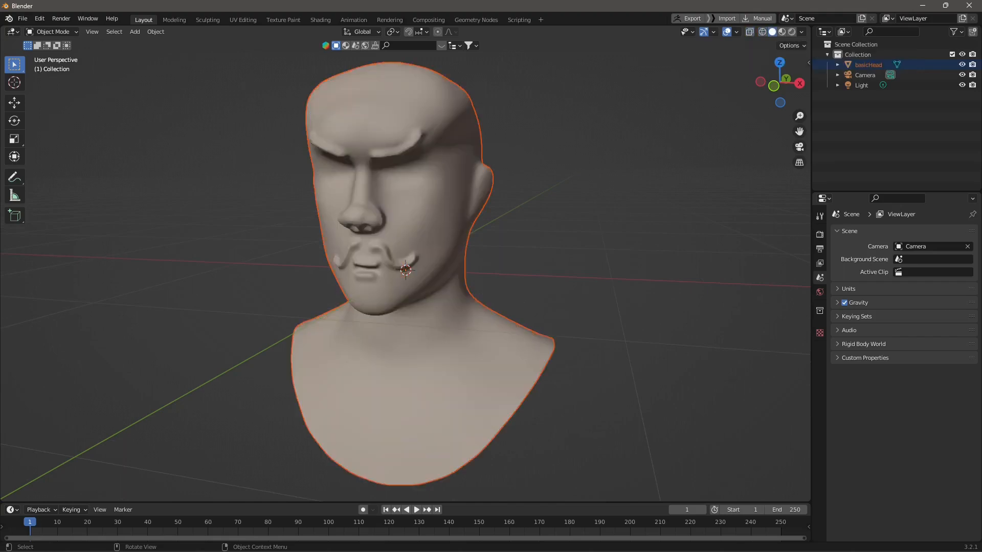
pyautogui.scroll(-3, 405, 270)
# Step: Import the low-poly FBX file of the head from the same export folder
pyautogui.click(23, 19)
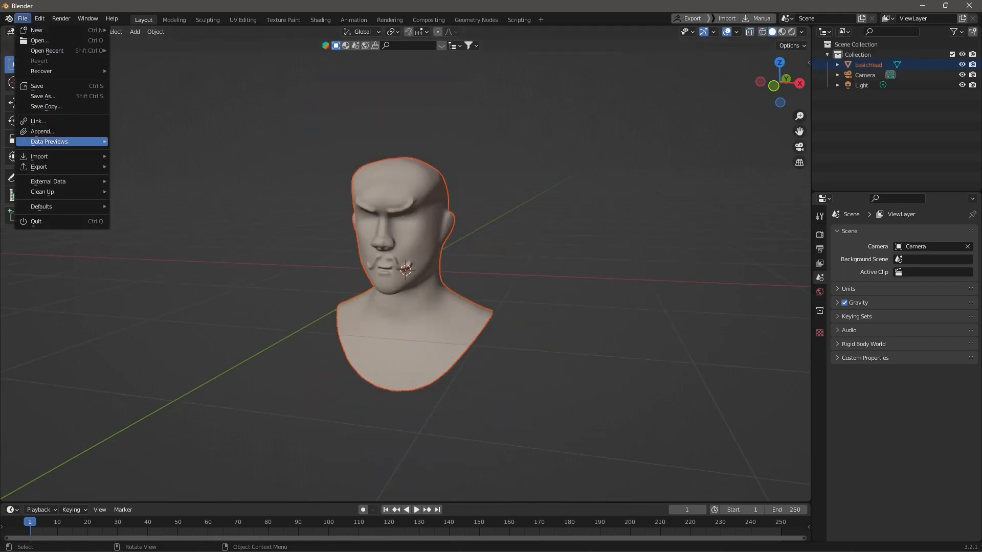
pyautogui.moveTo(62, 156)
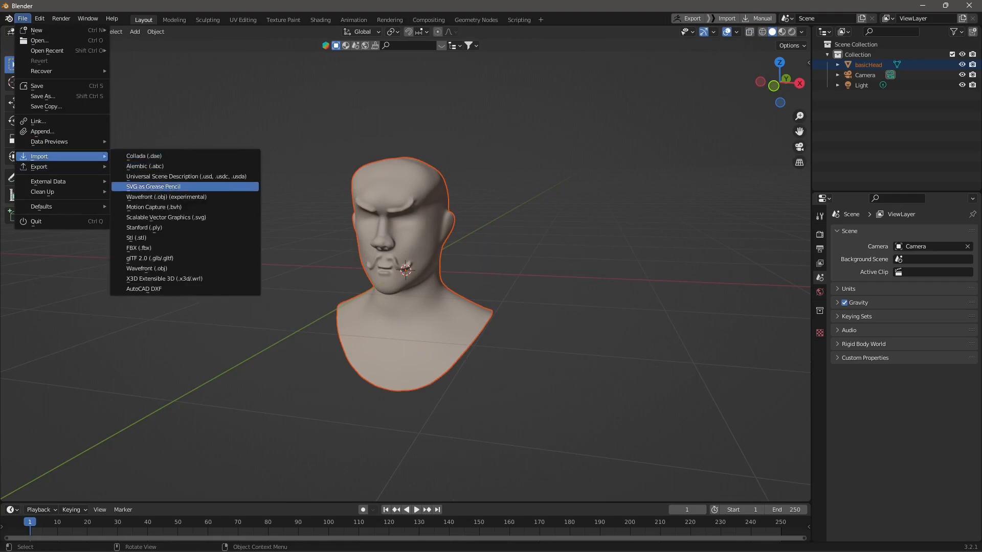
pyautogui.click(139, 248)
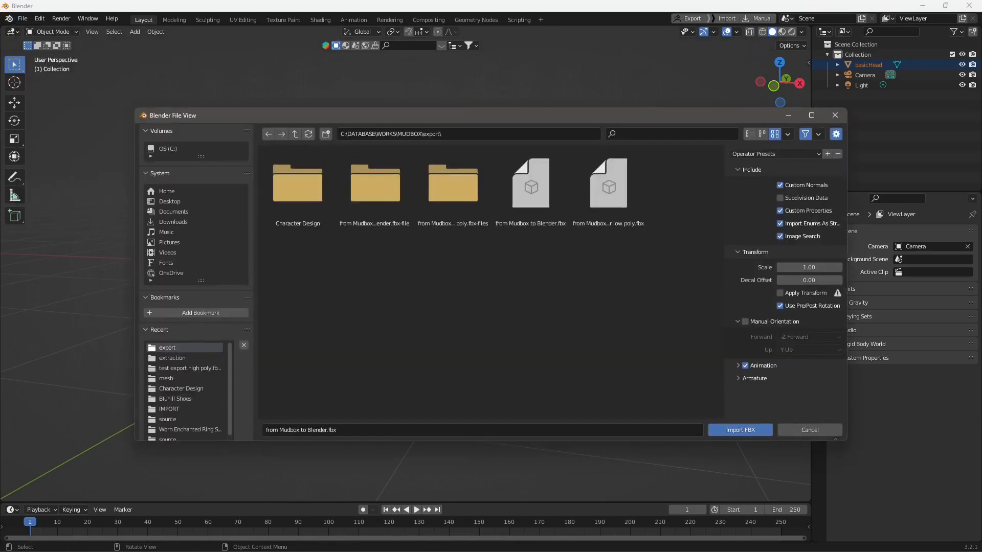
pyautogui.click(608, 187)
pyautogui.click(740, 430)
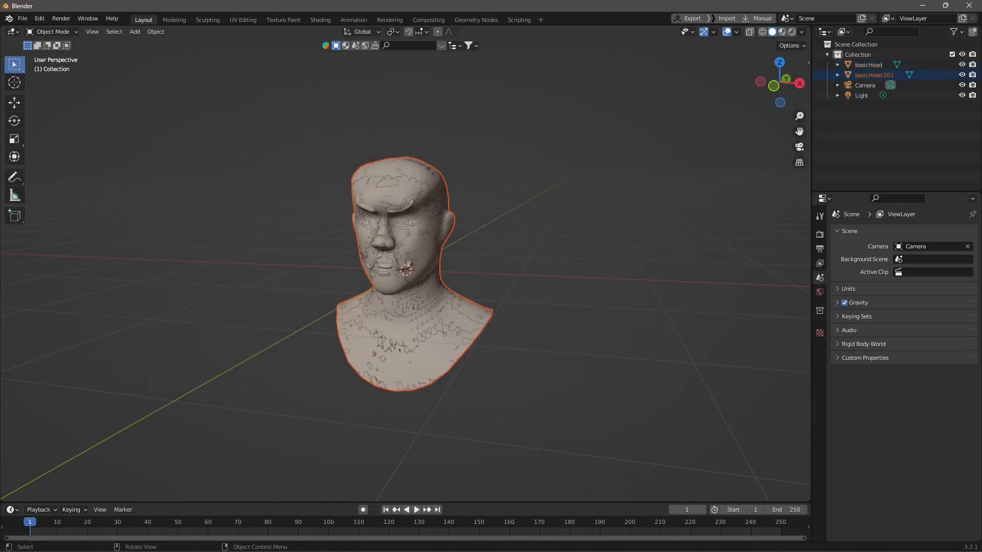
# Step: Move the low-poly head along the X axis to about -1.64 m, beside the high-poly head, and deselect it
pyautogui.click(14, 103)
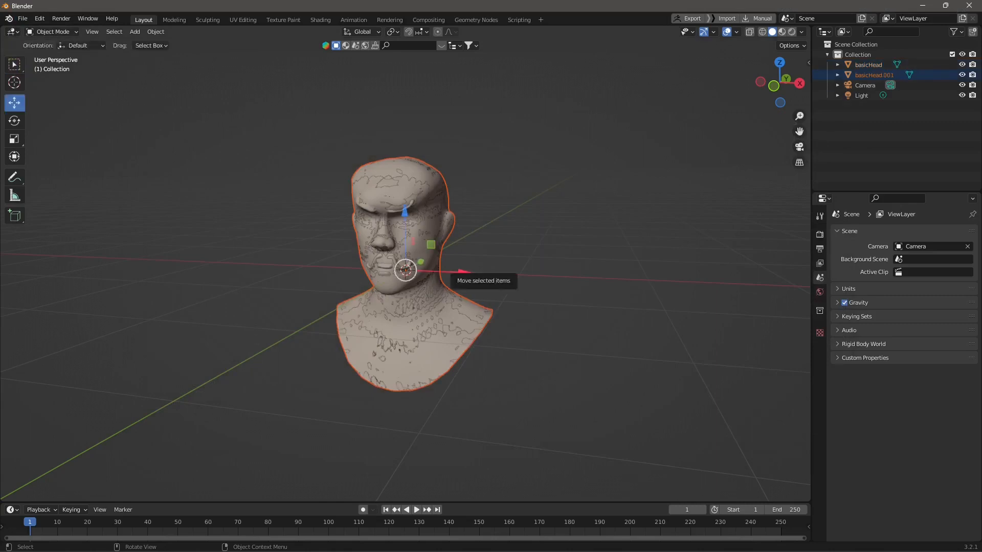
pyautogui.moveTo(463, 272); pyautogui.dragTo(299, 266)
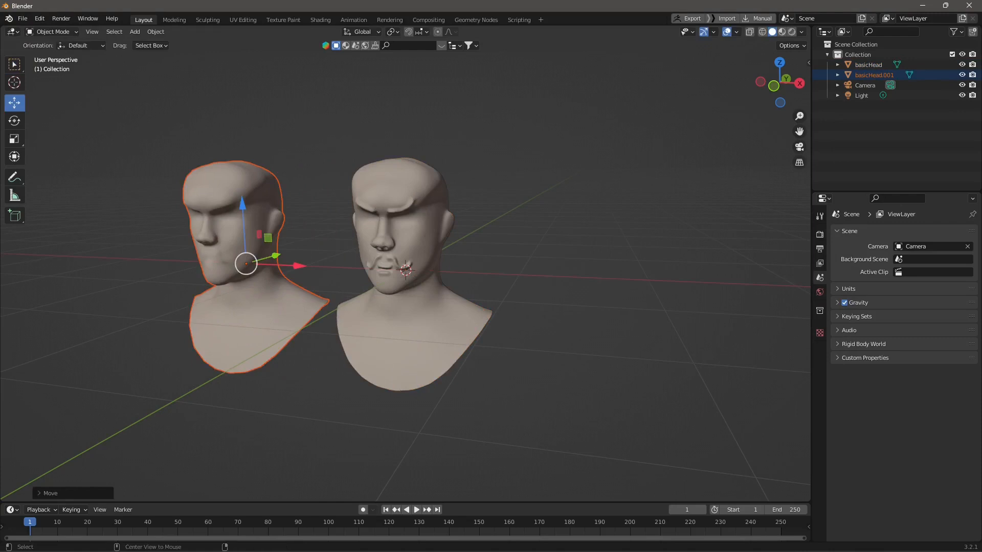
pyautogui.keyDown('alt'); pyautogui.moveTo(440, 276); pyautogui.dragTo(389, 276, button='middle'); pyautogui.keyUp('alt')
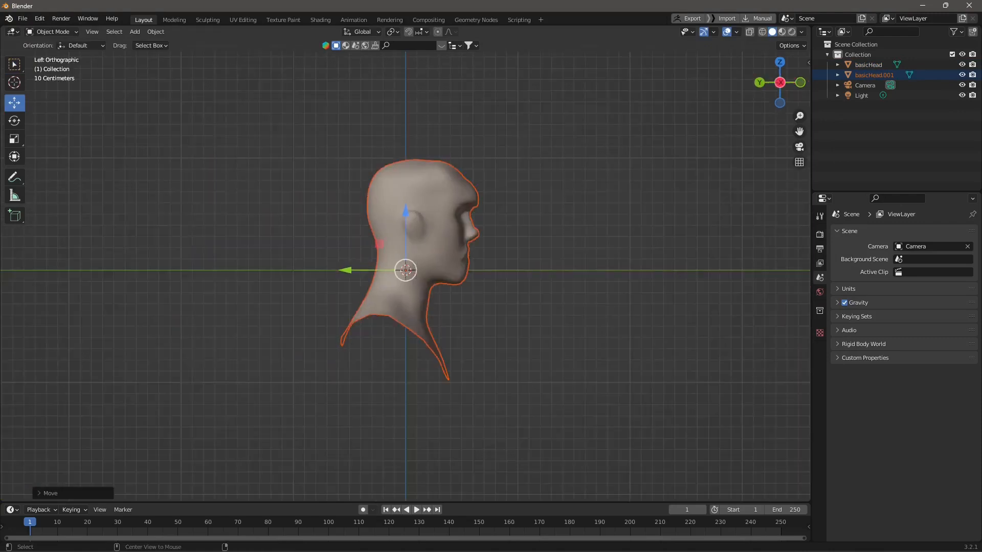
pyautogui.moveTo(460, 269); pyautogui.dragTo(304, 280, button='middle')
pyautogui.click(305, 266)
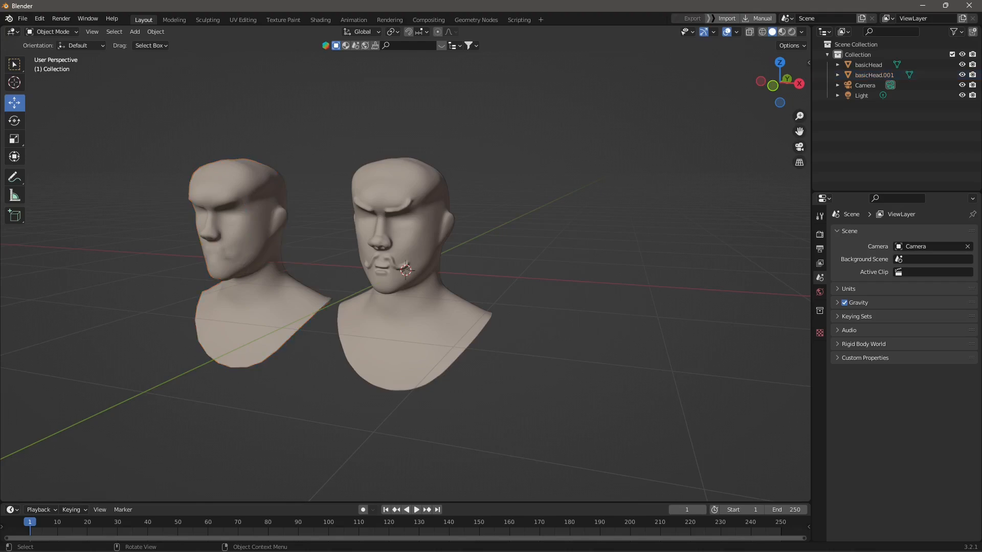
# Step: Compare the low-poly head's sculpted shape with the high-poly head in solid shading
pyautogui.click(247, 230)
pyautogui.click(315, 230)
pyautogui.click(255, 230)
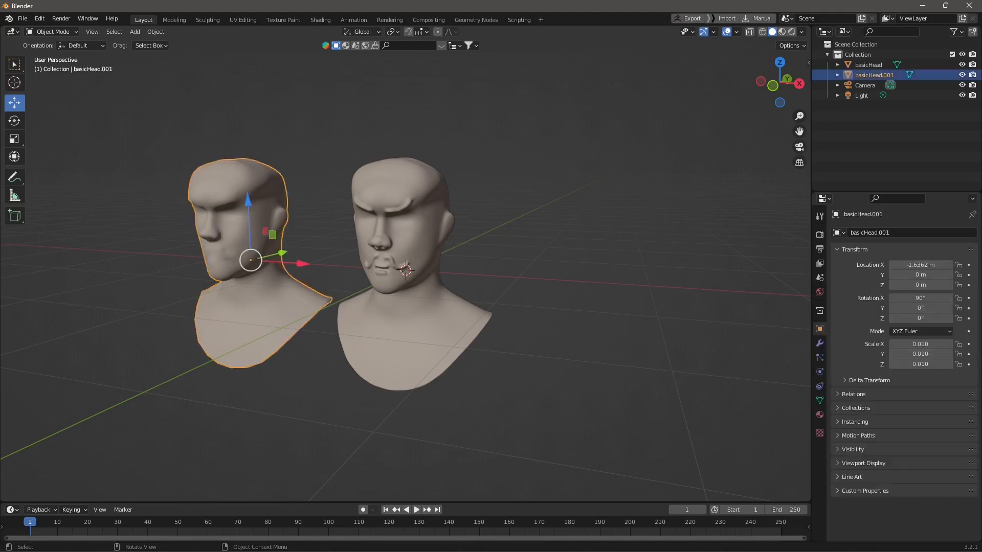
pyautogui.click(316, 230)
pyautogui.scroll(2, 406, 270)
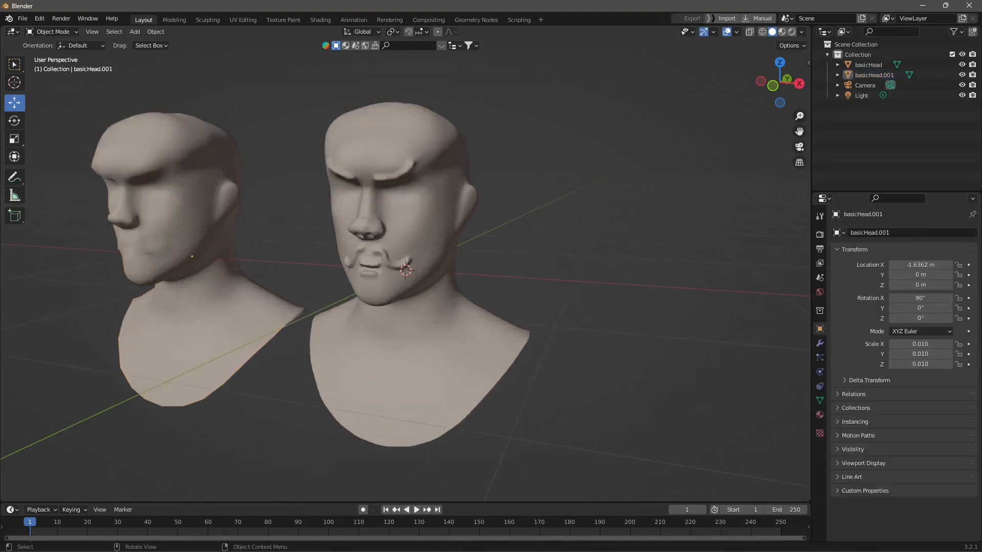
pyautogui.scroll(-2, 405, 270)
# Step: Compare the mesh density of both heads in wireframe shading, selecting each in turn, and restore solid shading
pyautogui.click(225, 230)
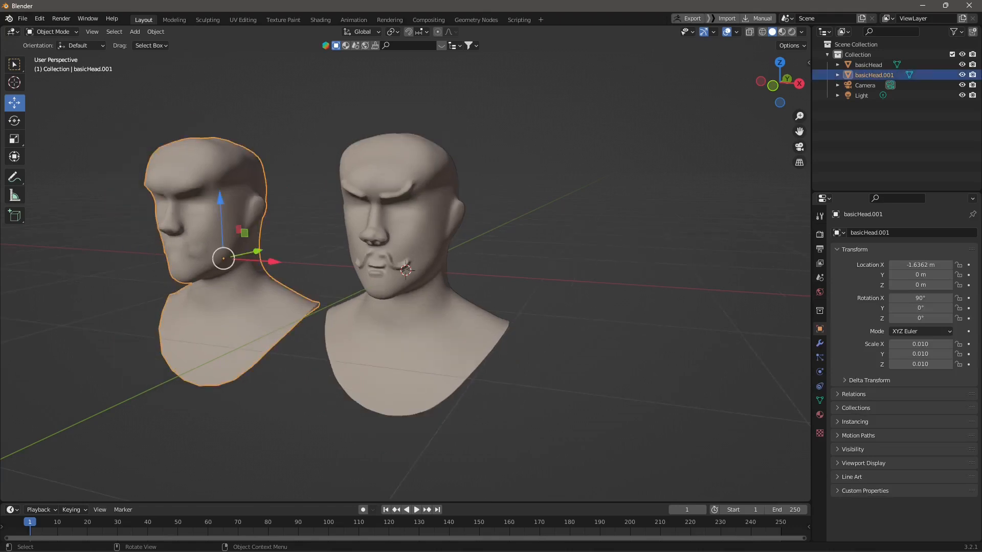
pyautogui.hotkey('shift', 'z')
pyautogui.hotkey('alt', 'a')
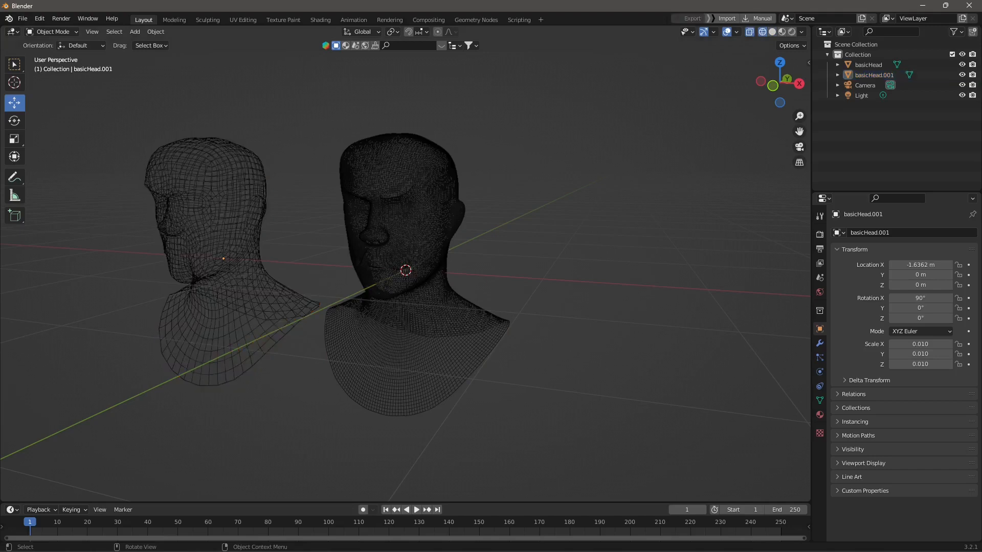
pyautogui.click(378, 225)
pyautogui.click(240, 225)
pyautogui.click(378, 225)
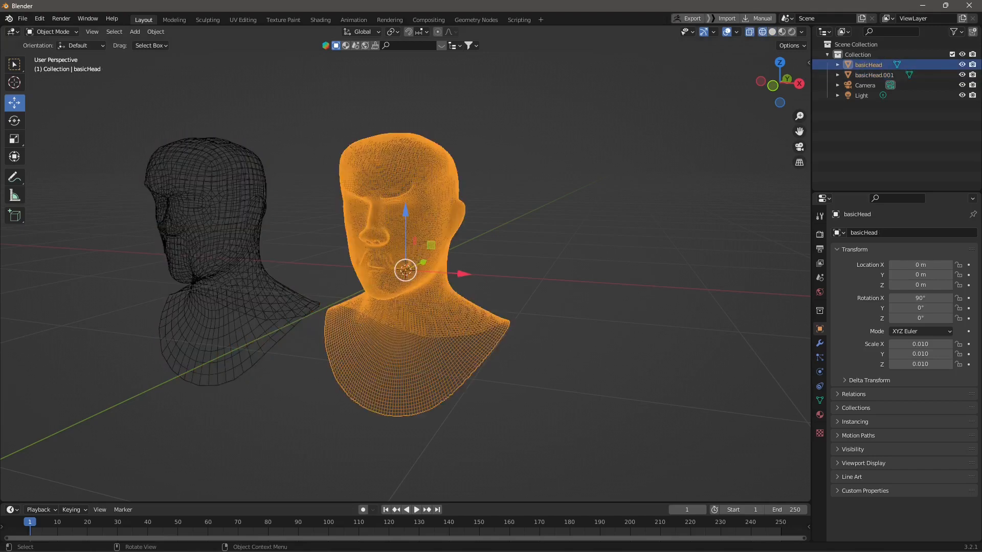
pyautogui.click(240, 225)
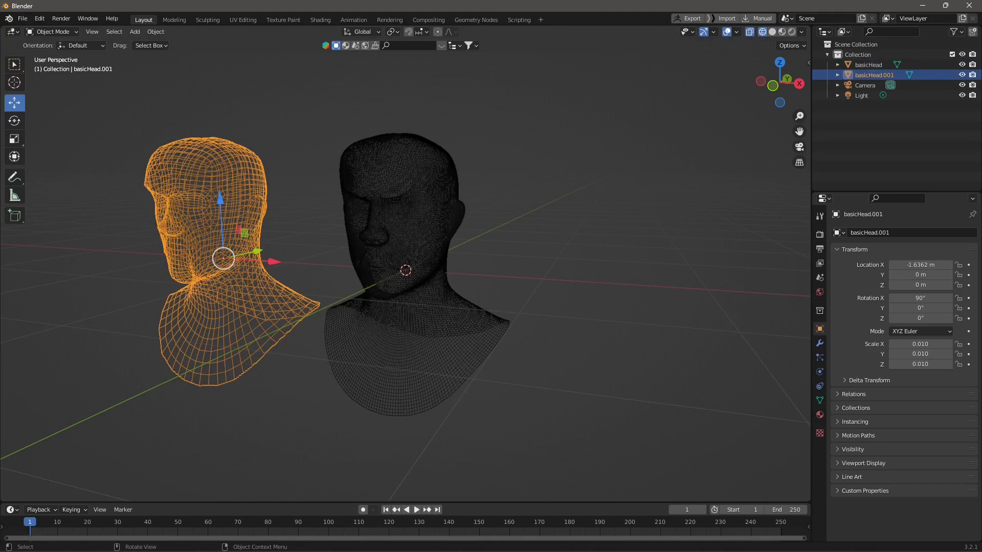
pyautogui.click(772, 31)
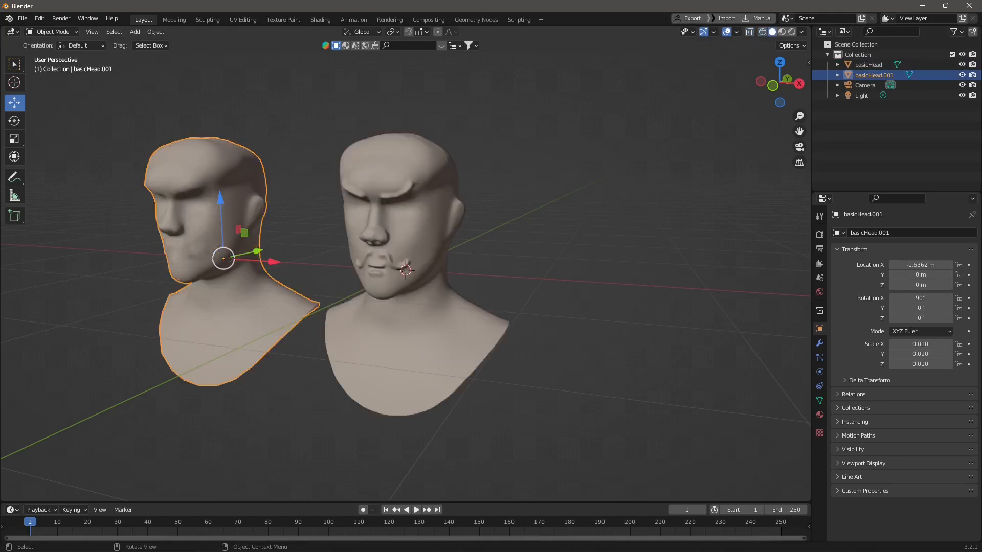
# Step: Select the high-poly head and set the viewport shading to Material Preview
pyautogui.scroll(-2, 405, 270)
pyautogui.scroll(2, 405, 270)
pyautogui.click(405, 270)
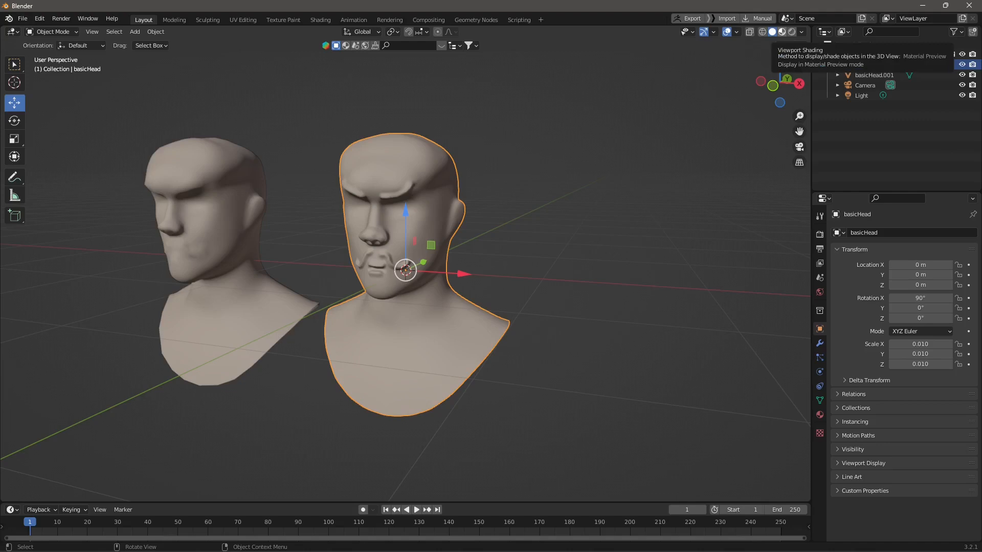
pyautogui.click(782, 32)
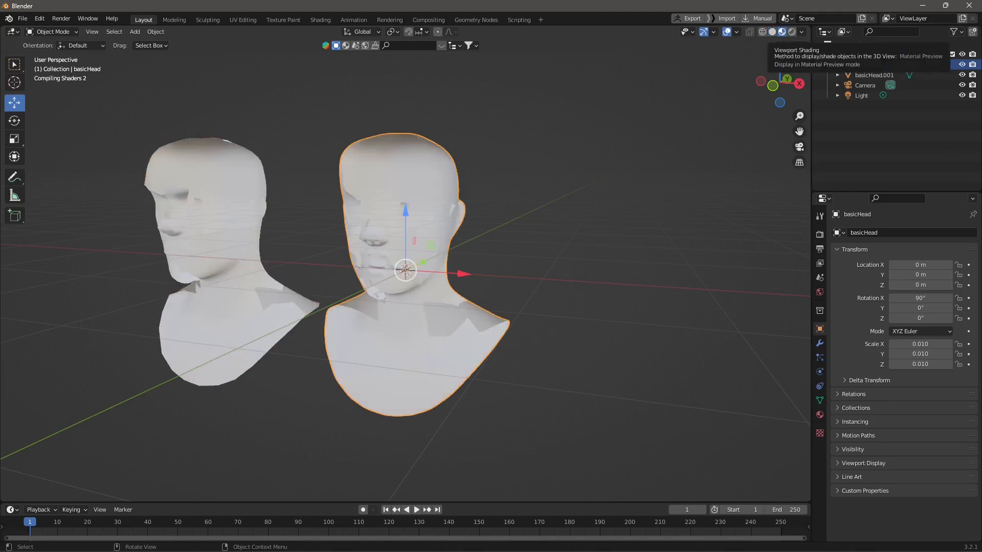
# Step: Inspect both textured heads from a new angle and set the viewport shading to Rendered
pyautogui.keyDown('alt'); pyautogui.moveTo(562, 230); pyautogui.dragTo(401, 265, button='middle'); pyautogui.keyUp('alt')
pyautogui.scroll(1, 406, 270)
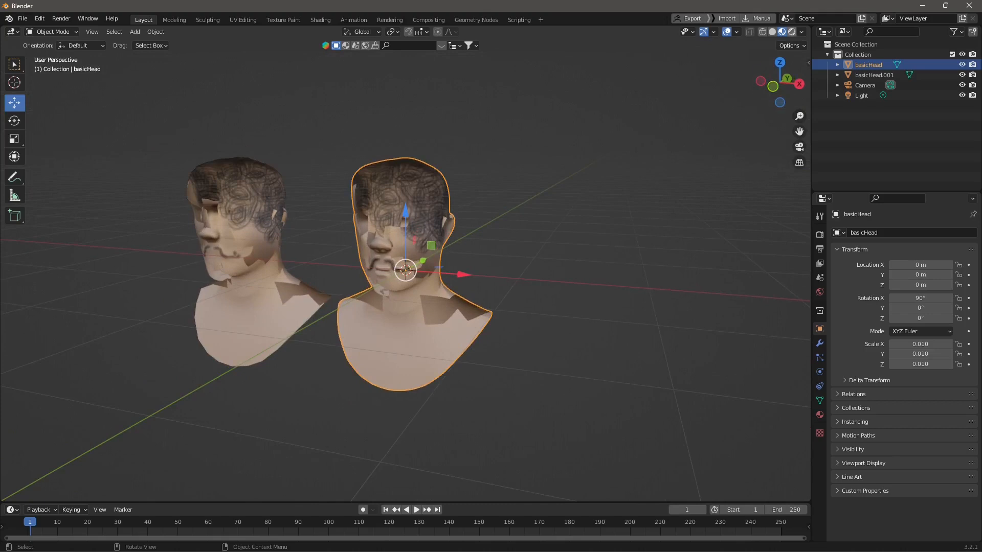
pyautogui.click(791, 32)
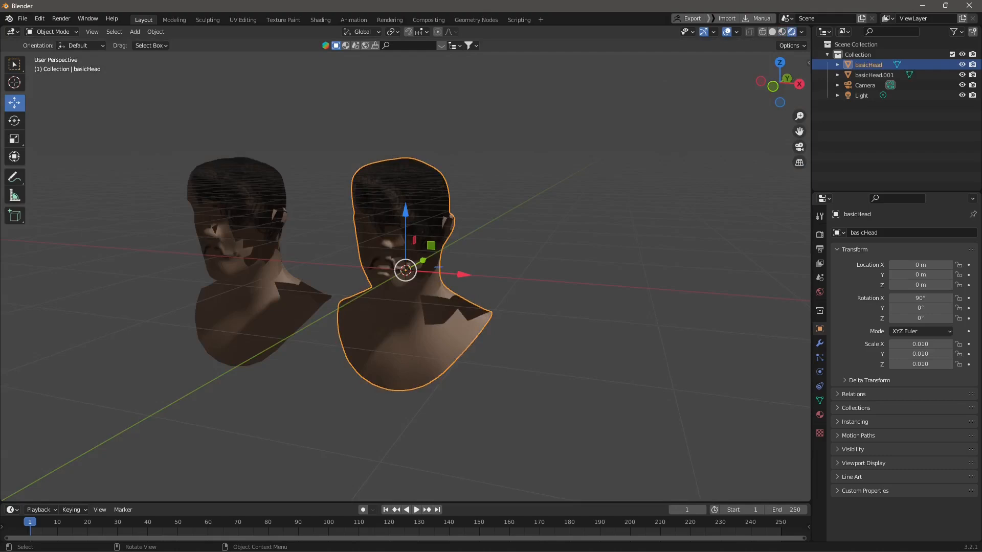
# Step: Select the scene light and move it along the Y axis to about -2.31 m
pyautogui.scroll(-3, 406, 270)
pyautogui.scroll(-5, 406, 270)
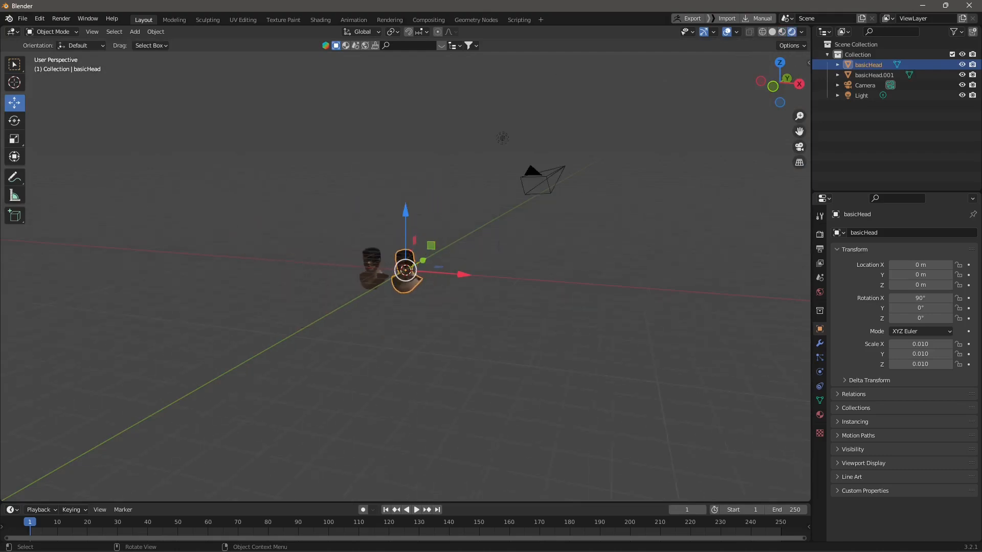
pyautogui.click(503, 138)
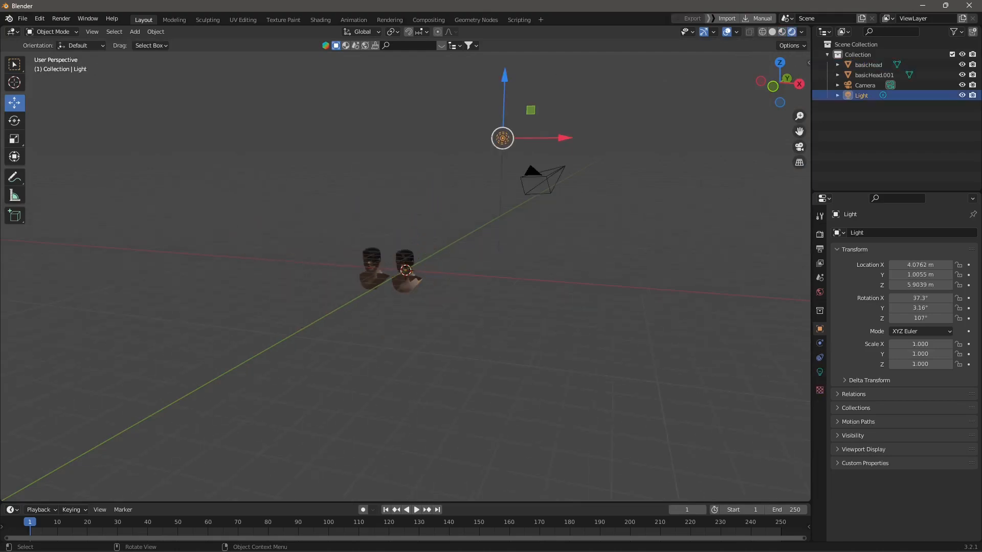
pyautogui.moveTo(504, 146); pyautogui.dragTo(439, 164, button='middle')
pyautogui.moveTo(518, 161); pyautogui.dragTo(427, 170)
pyautogui.moveTo(428, 171); pyautogui.dragTo(492, 156, button='middle')
pyautogui.scroll(8, 519, 162)
pyautogui.scroll(4, 518, 162)
pyautogui.scroll(-2, 492, 155)
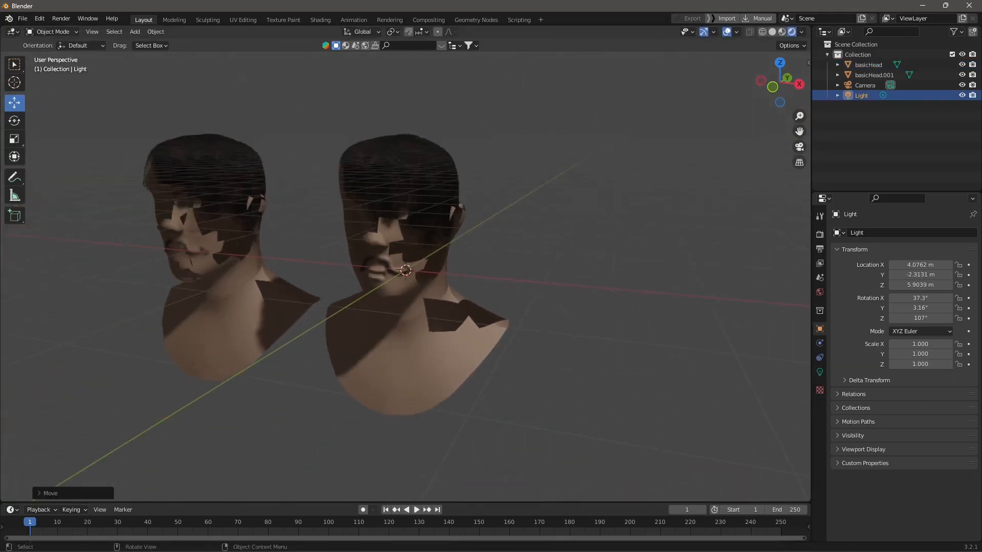
# Step: Select the high-poly head and show its material nodes in the Shading workspace
pyautogui.click(420, 204)
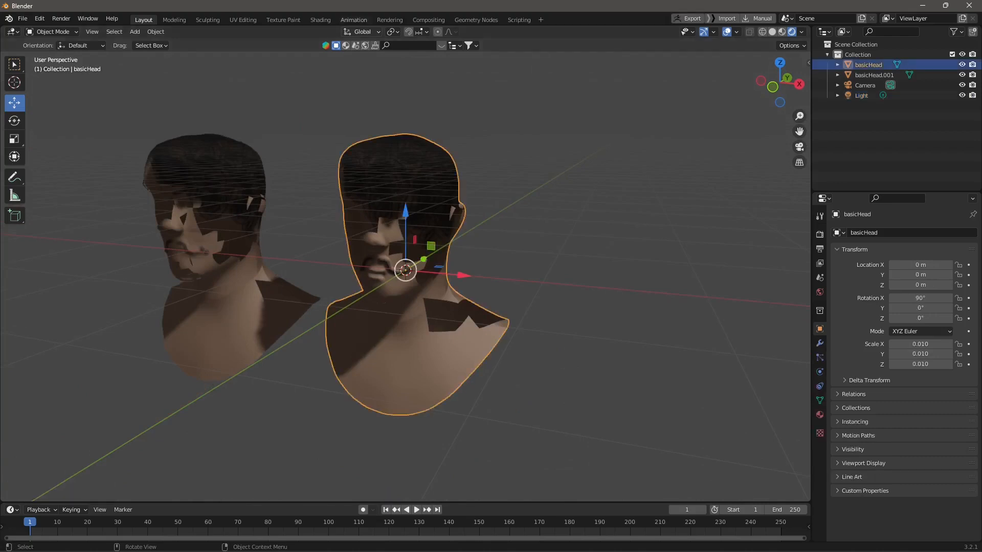
pyautogui.click(320, 20)
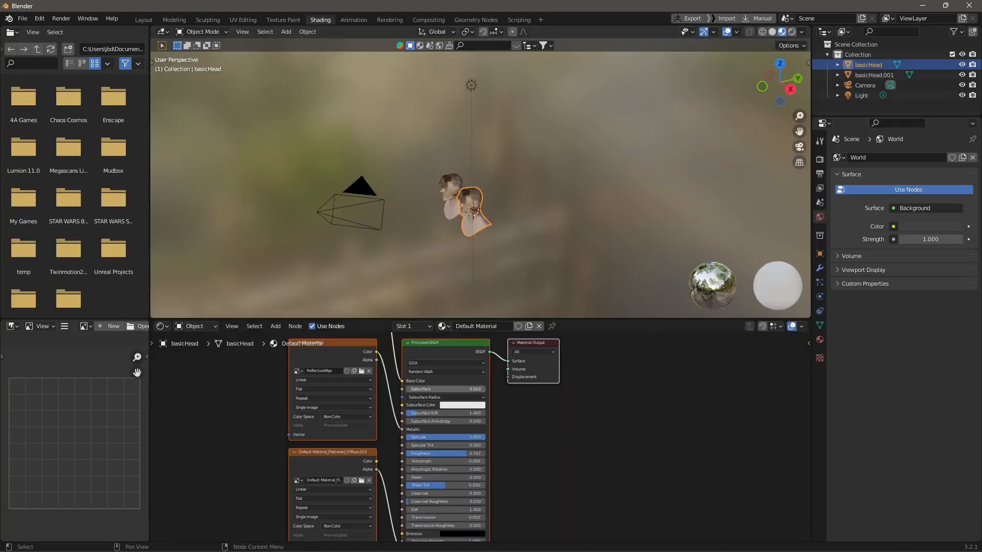
pyautogui.scroll(-5, 480, 436)
# Step: Spread out the Material Output, Principled BSDF and first image texture nodes of the high-poly head's Default Material
pyautogui.click(509, 387)
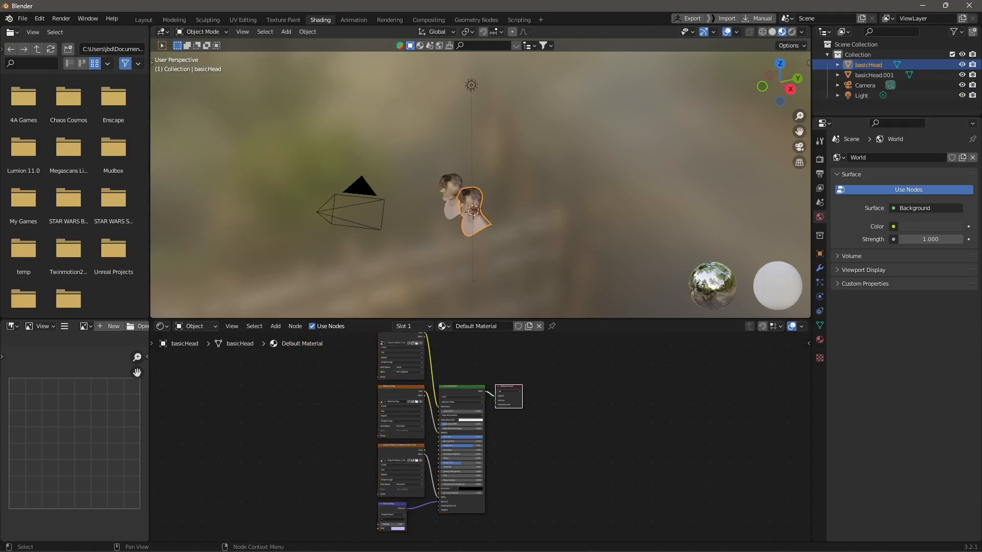
pyautogui.moveTo(509, 387); pyautogui.dragTo(530, 376)
pyautogui.click(465, 387)
pyautogui.moveTo(465, 387); pyautogui.dragTo(481, 345)
pyautogui.scroll(-3, 480, 438)
pyautogui.click(416, 384)
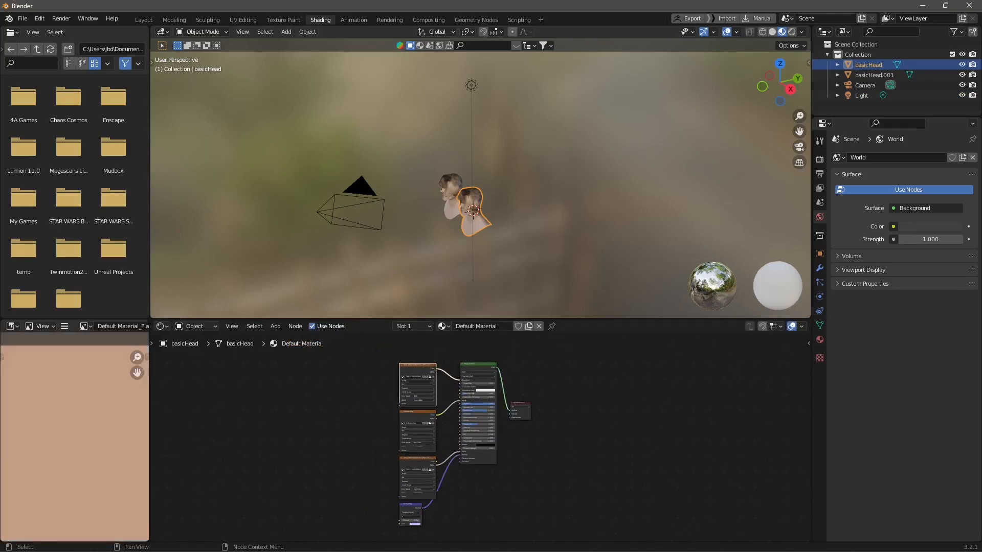
pyautogui.moveTo(416, 384); pyautogui.dragTo(416, 377)
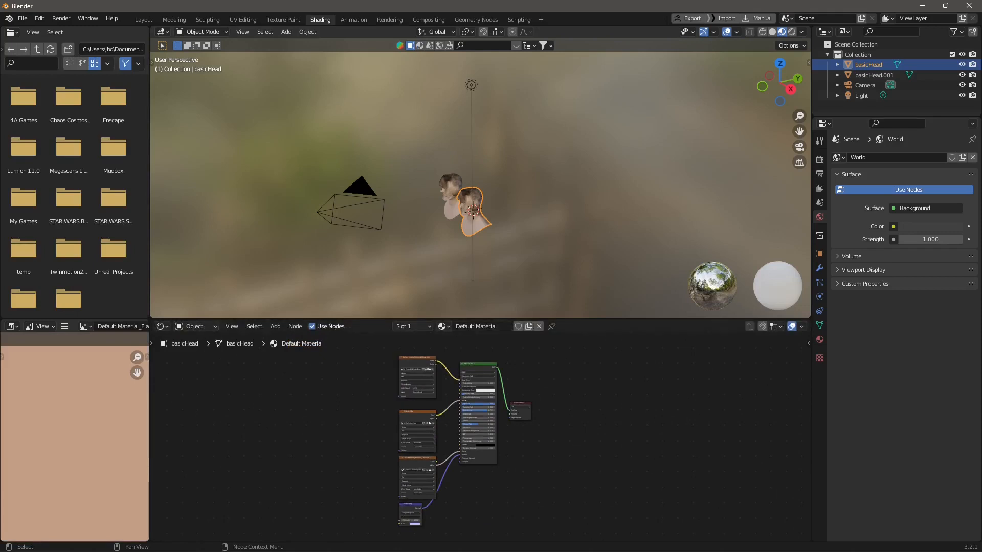
# Step: Examine the ReflectionMap and flattened diffuse texture nodes against both heads' appearance in the material preview
pyautogui.click(417, 429)
pyautogui.scroll(2, 480, 437)
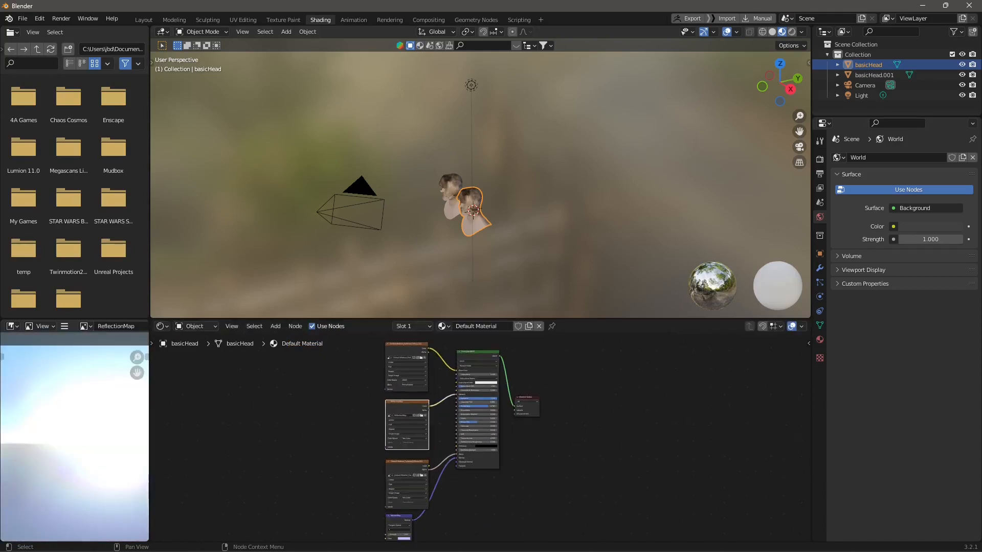
pyautogui.scroll(1, 480, 437)
pyautogui.moveTo(480, 205); pyautogui.dragTo(506, 151, button='middle')
pyautogui.scroll(6, 480, 184)
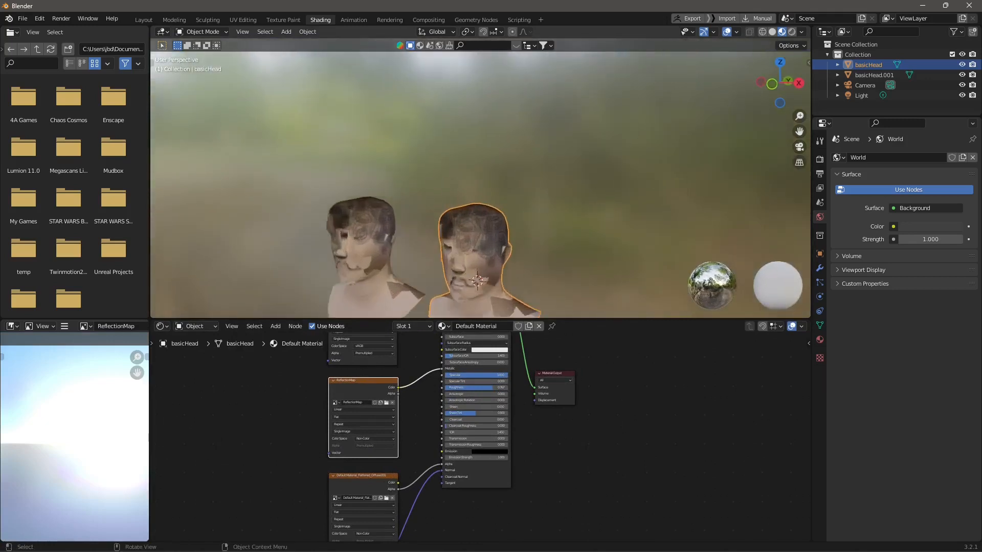
pyautogui.keyDown('shift'); pyautogui.moveTo(480, 184); pyautogui.dragTo(525, 77, button='middle'); pyautogui.keyUp('shift')
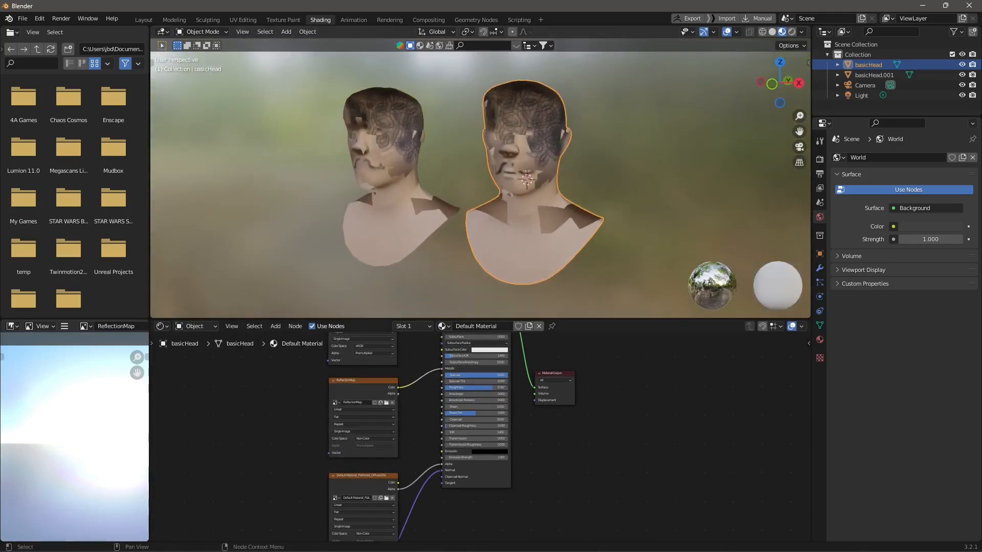
pyautogui.scroll(-2, 483, 437)
pyautogui.click(407, 479)
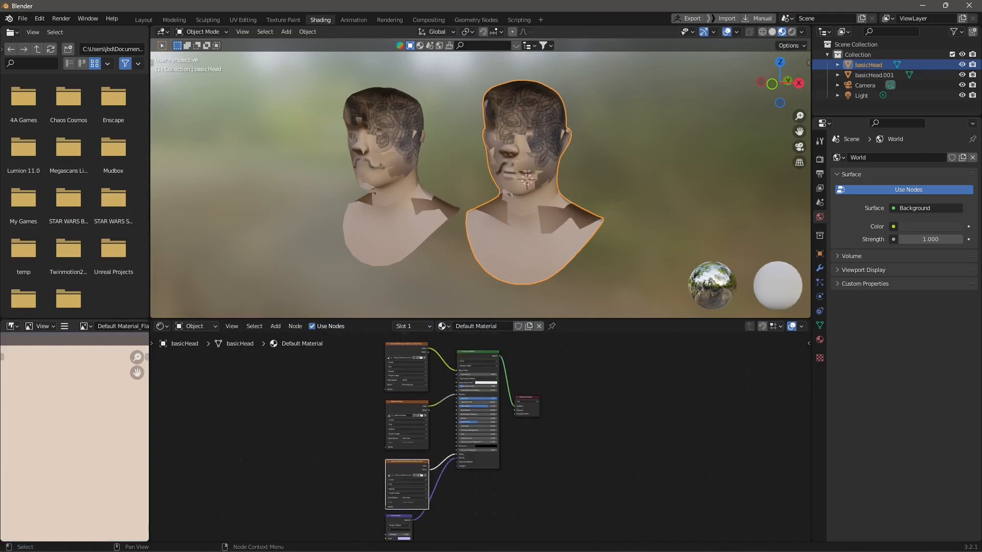
pyautogui.scroll(1, 473, 437)
# Step: Delete the ReflectionMap node, the flattened diffuse texture feeding Alpha, and the Normal Map node from Default Material
pyautogui.click(393, 422)
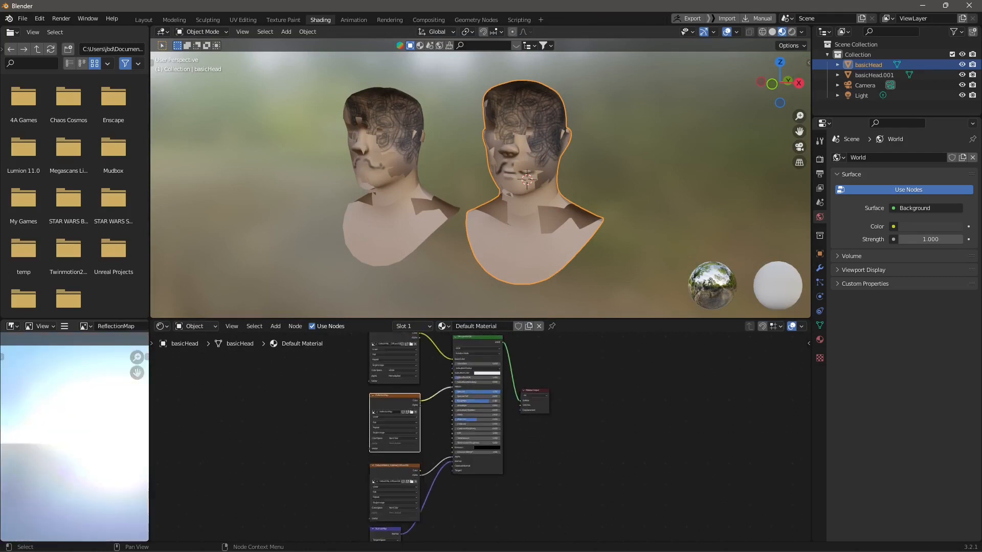
pyautogui.press('Delete')
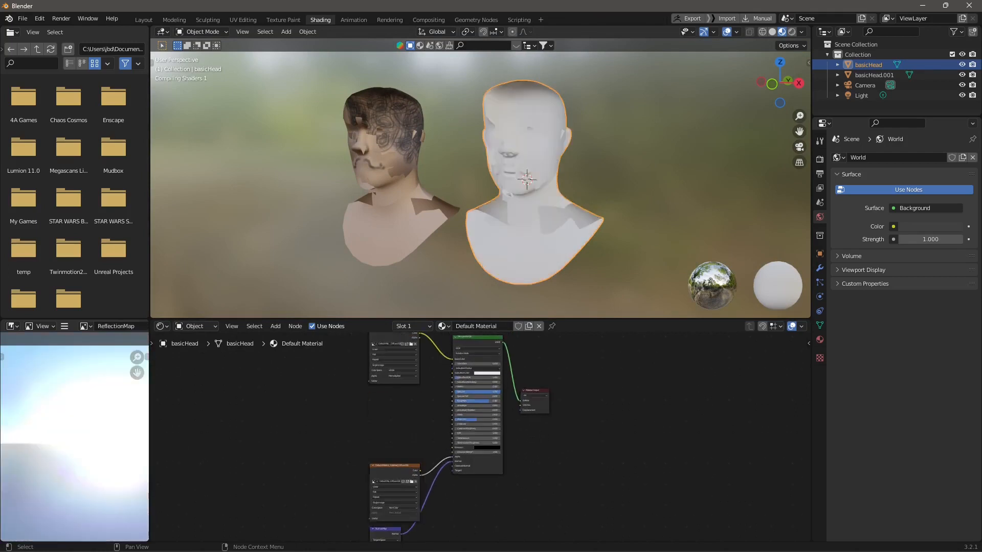
pyautogui.click(394, 466)
pyautogui.press('Delete')
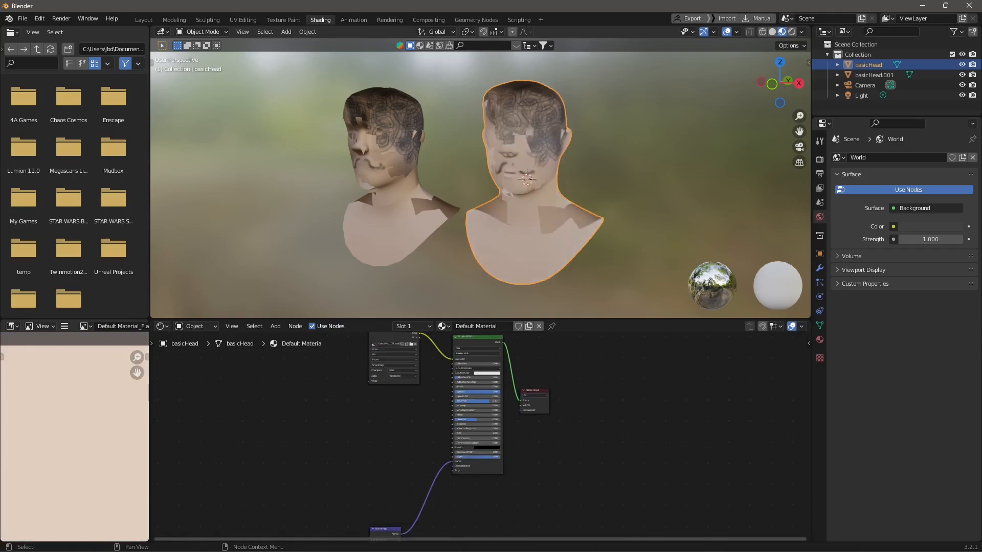
pyautogui.click(385, 529)
pyautogui.press('Delete')
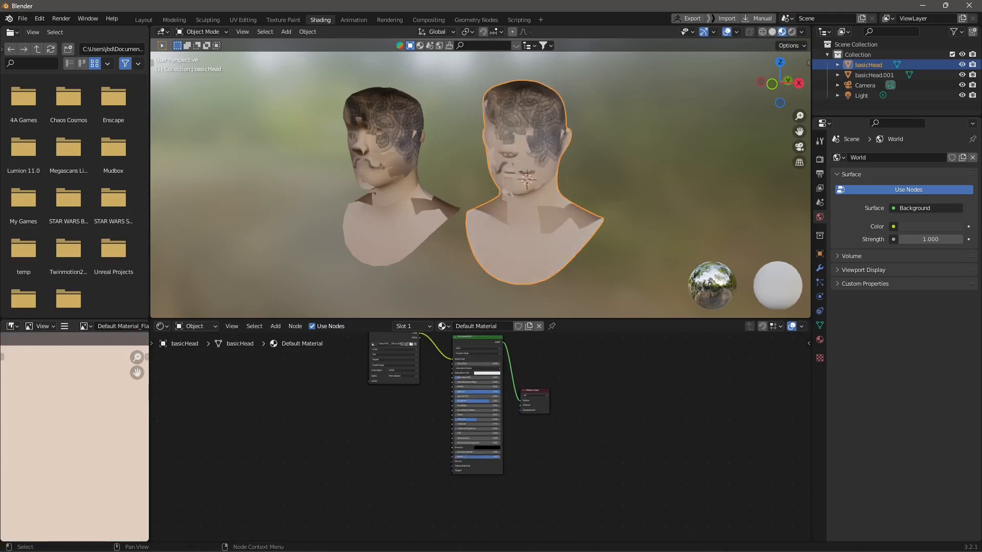
pyautogui.scroll(2, 480, 437)
pyautogui.moveTo(476, 391); pyautogui.dragTo(478, 428, button='middle')
pyautogui.scroll(3, 478, 428)
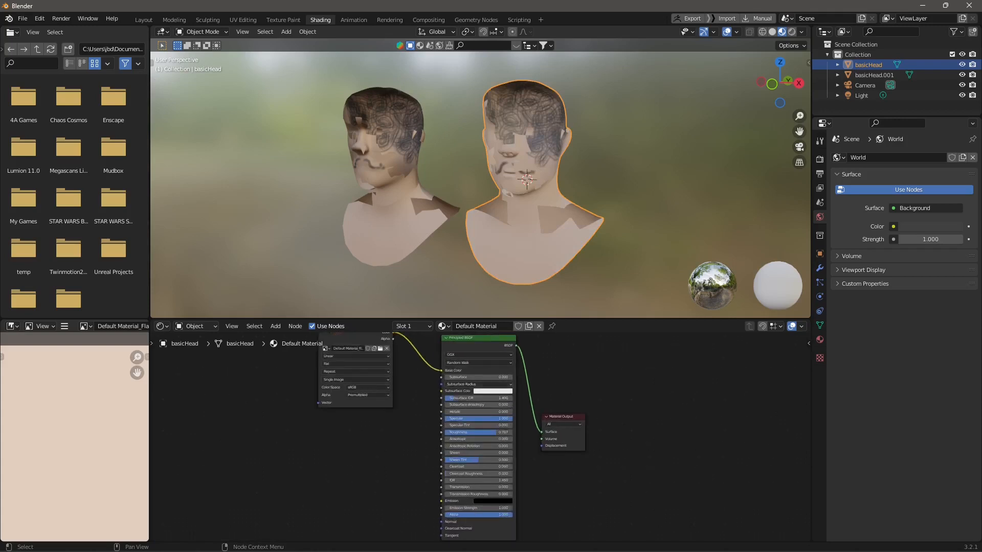
pyautogui.scroll(-2, 479, 425)
pyautogui.moveTo(480, 410); pyautogui.dragTo(487, 440, button='middle')
pyautogui.scroll(6, 487, 440)
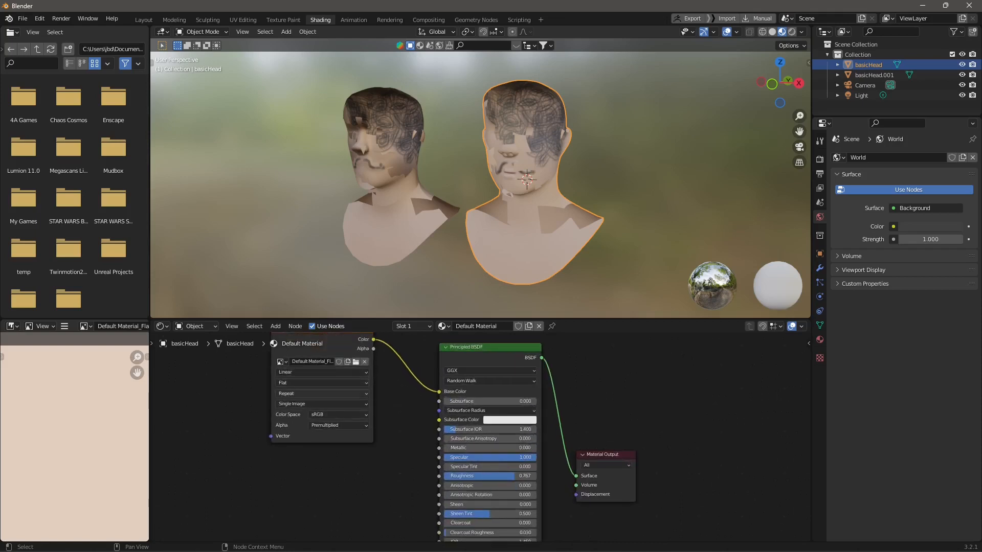
# Step: Remove the Default Material slot from the high-poly head and create a new material for it
pyautogui.click(642, 176)
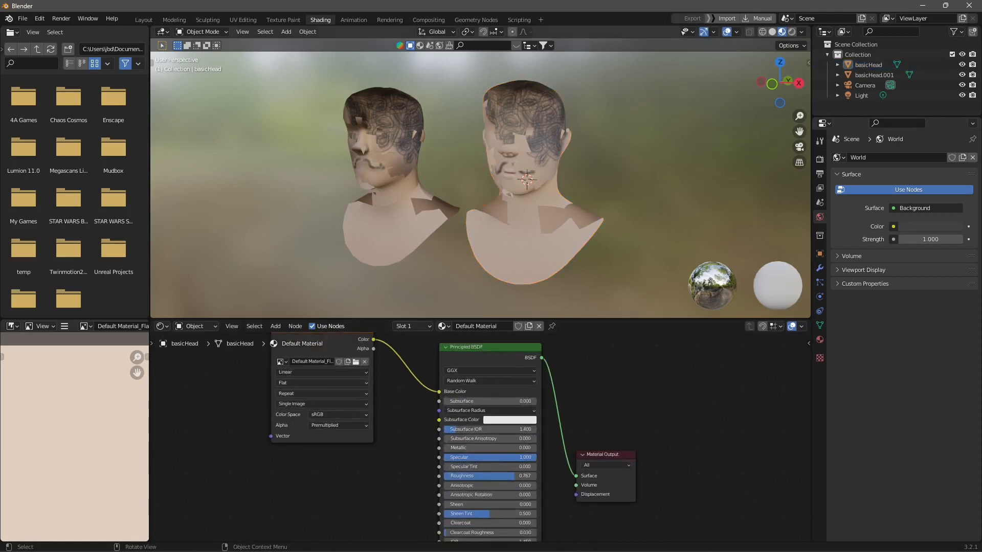
pyautogui.click(532, 169)
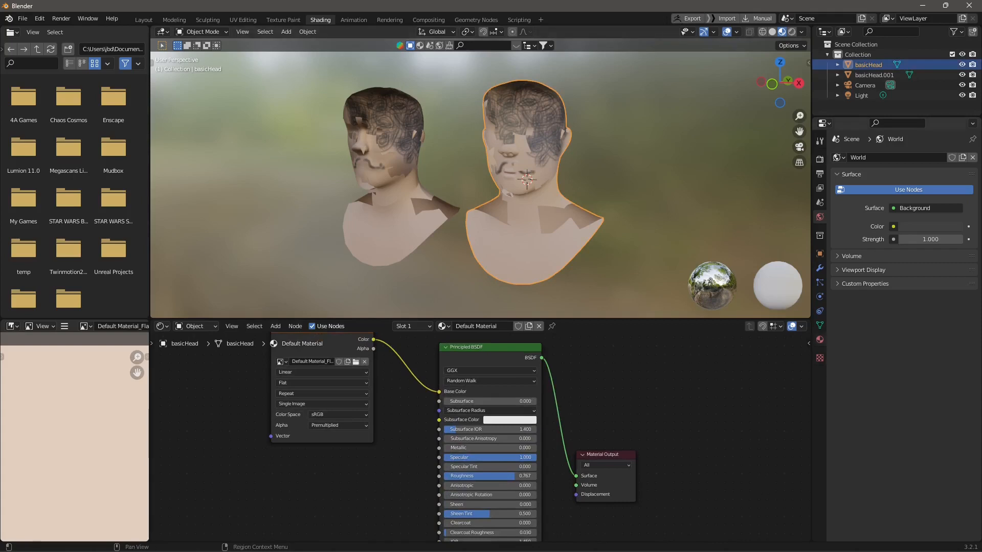
pyautogui.click(819, 339)
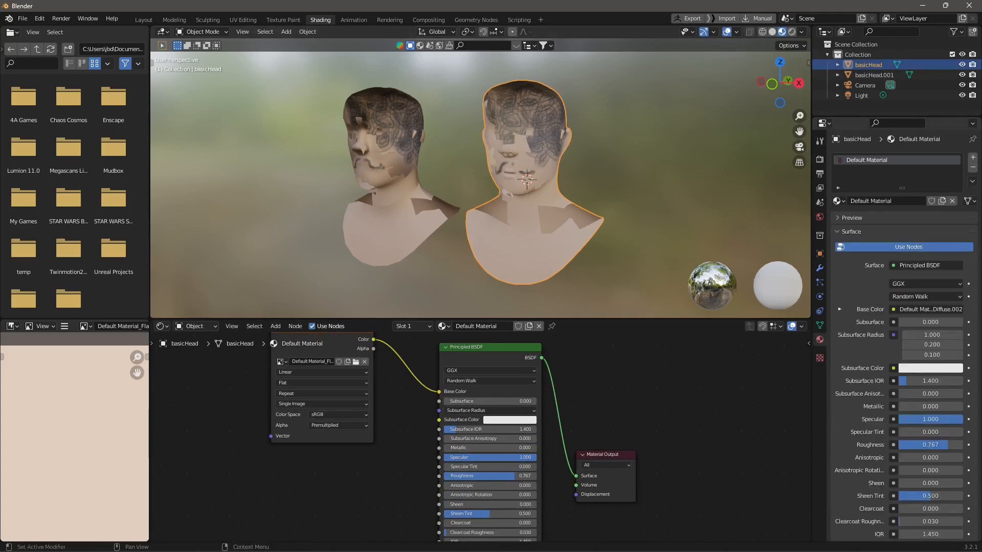
pyautogui.click(972, 167)
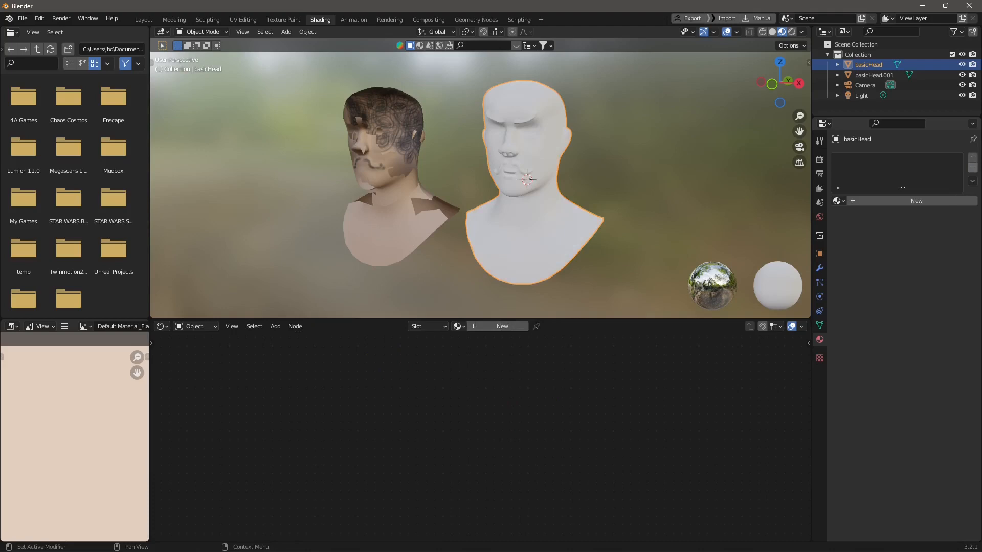
pyautogui.click(916, 200)
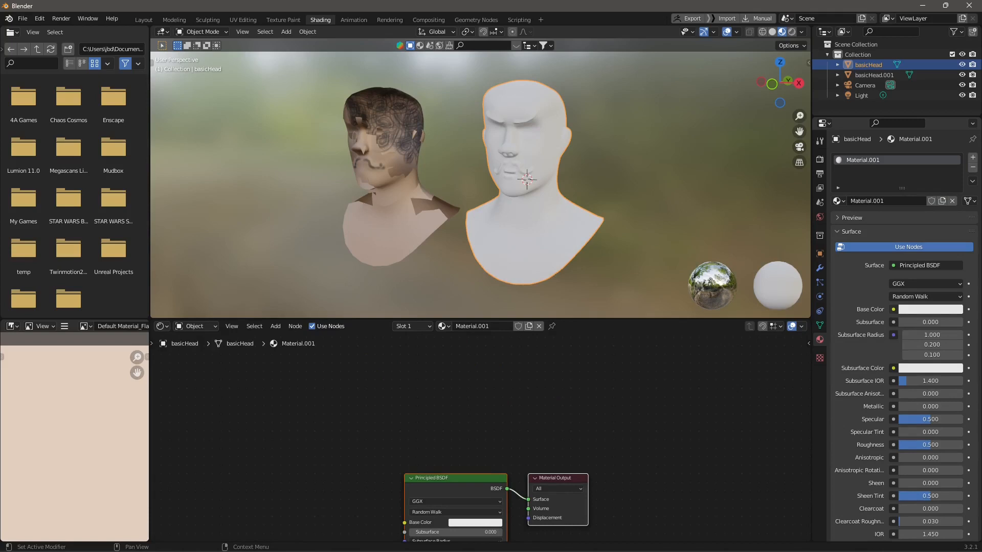
# Step: Assign an Image Texture as the Base Color input of the high-poly head's new material
pyautogui.click(893, 310)
pyautogui.click(894, 310)
pyautogui.click(893, 309)
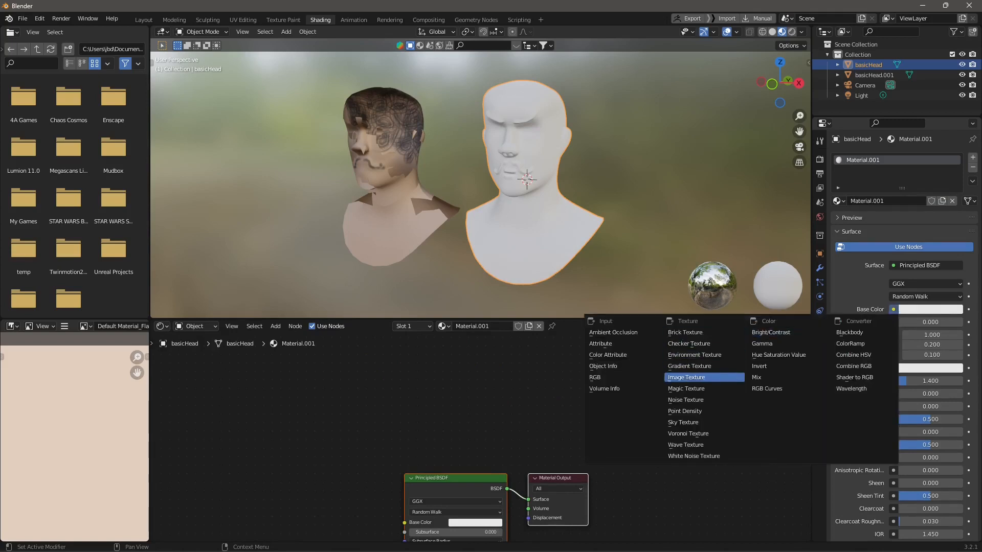
pyautogui.click(686, 378)
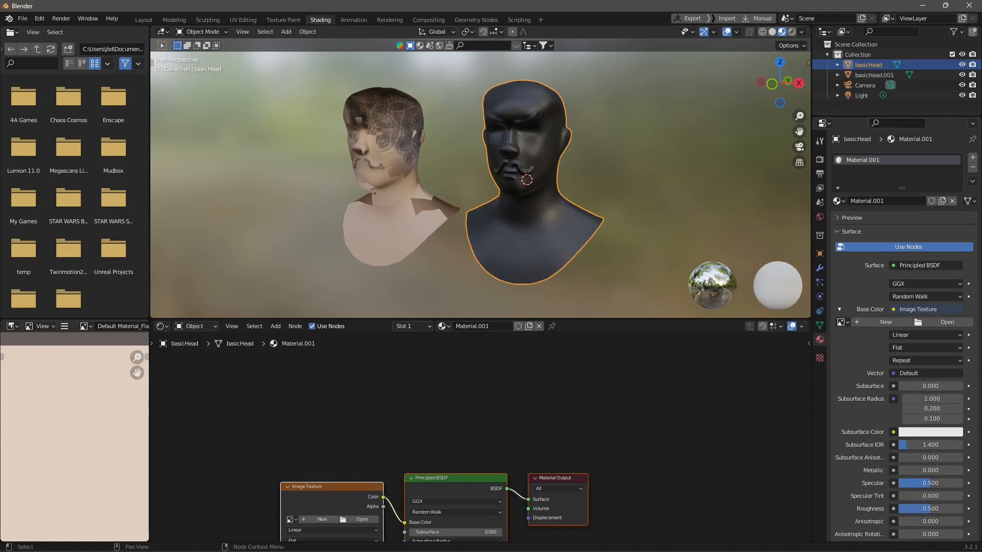
# Step: Load Default Material_Flattened_Diffuse.tif from the "from Mudbox to Blender.fbx-files" export folder into the Base Color texture
pyautogui.click(947, 322)
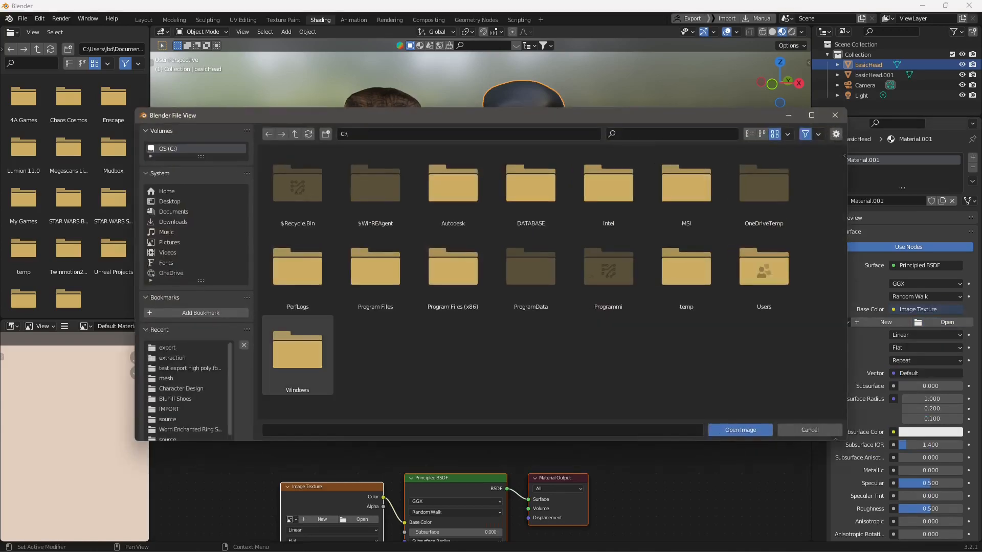
pyautogui.click(167, 347)
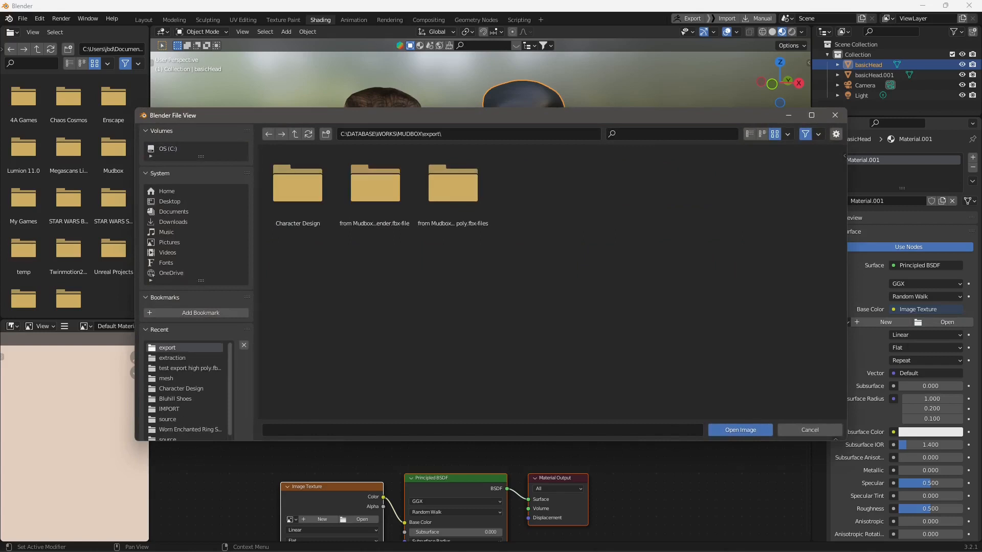
pyautogui.click(453, 189)
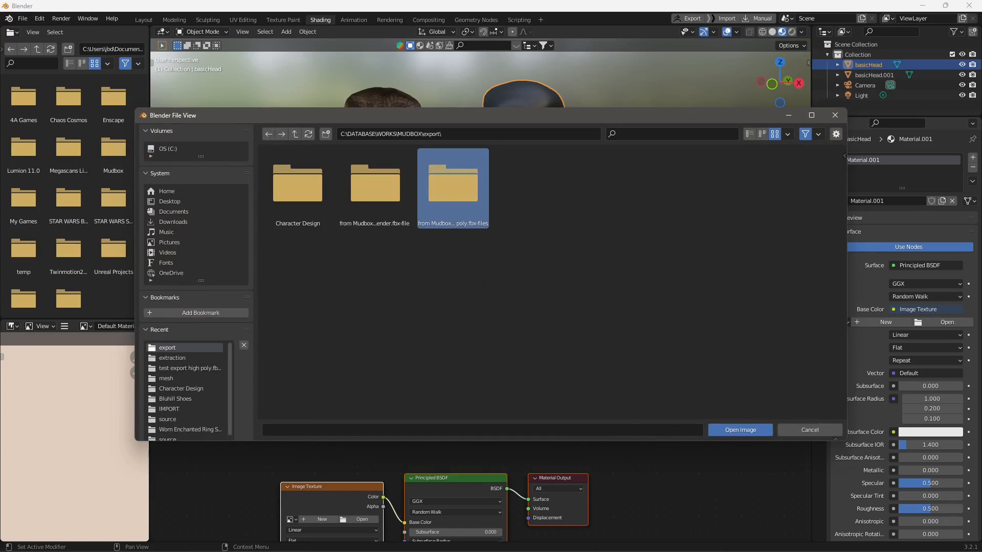
pyautogui.click(375, 189)
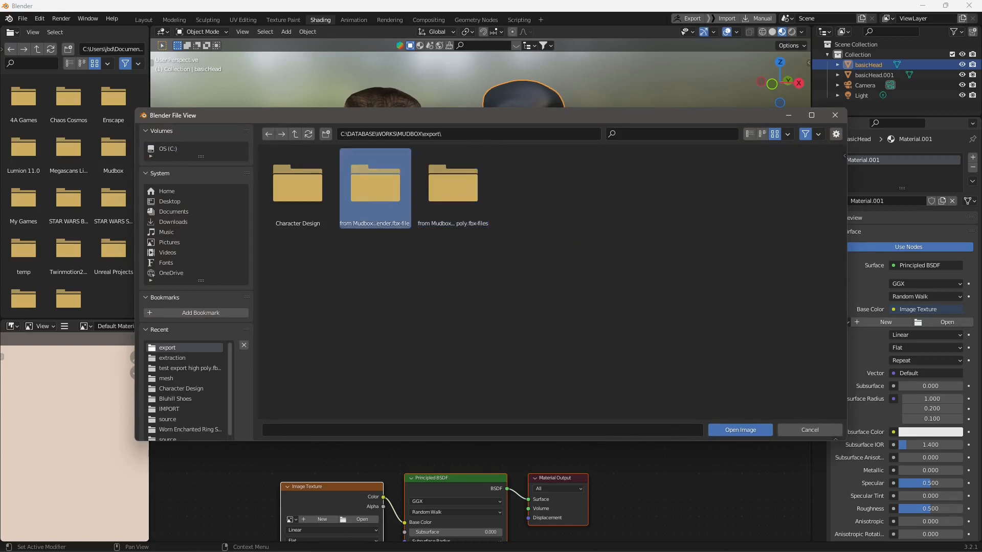
pyautogui.doubleClick(375, 189)
pyautogui.click(298, 189)
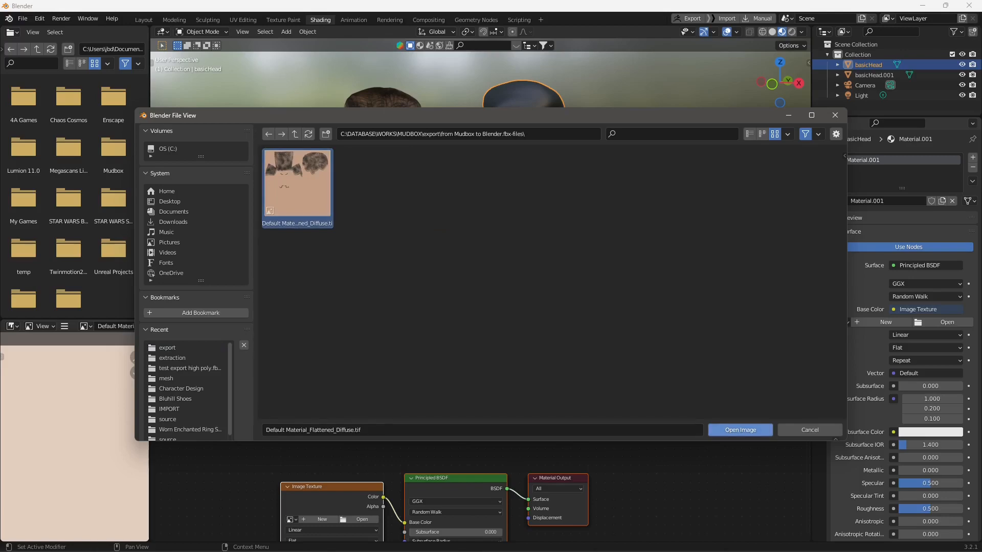
pyautogui.click(740, 430)
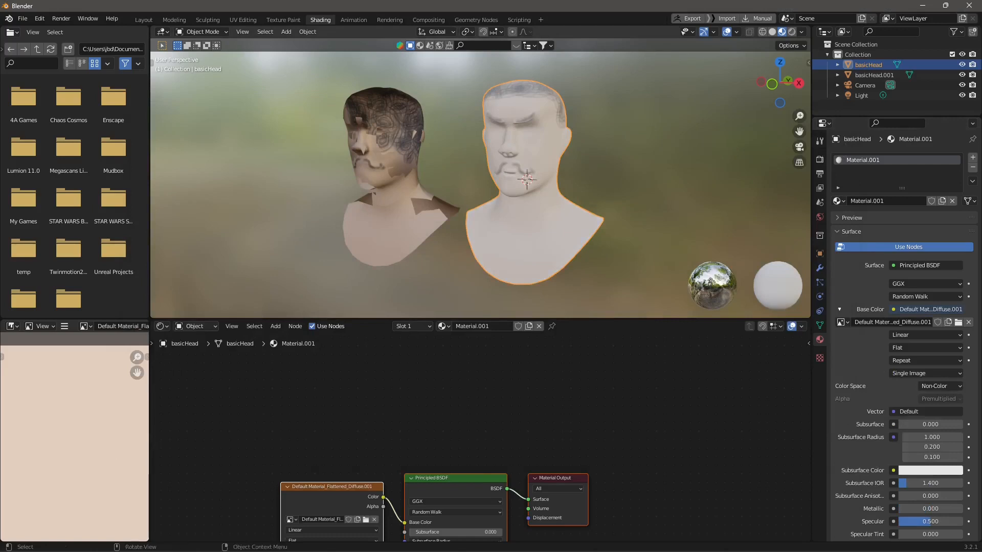
pyautogui.scroll(4, 481, 184)
pyautogui.scroll(-4, 481, 184)
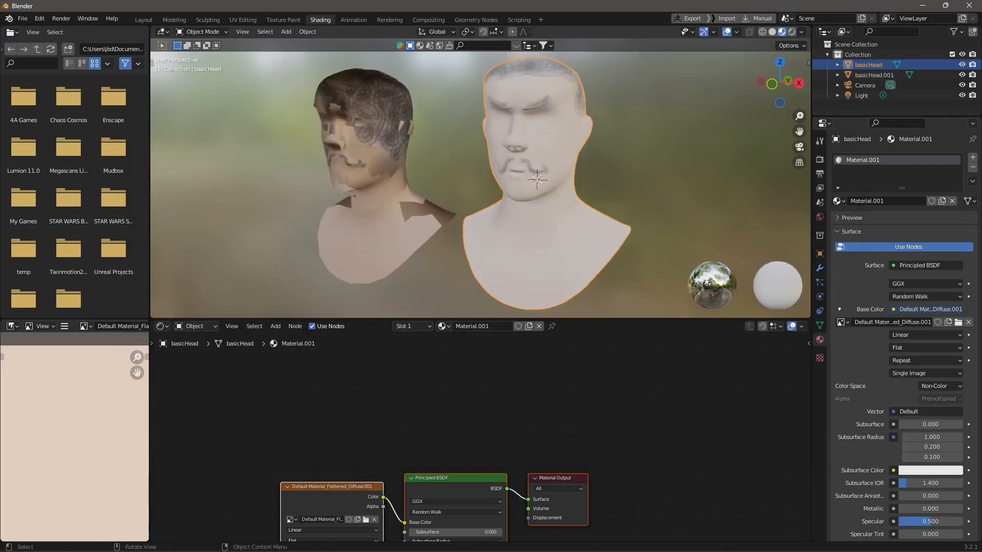
pyautogui.scroll(-3, 900, 358)
pyautogui.scroll(-3, 932, 410)
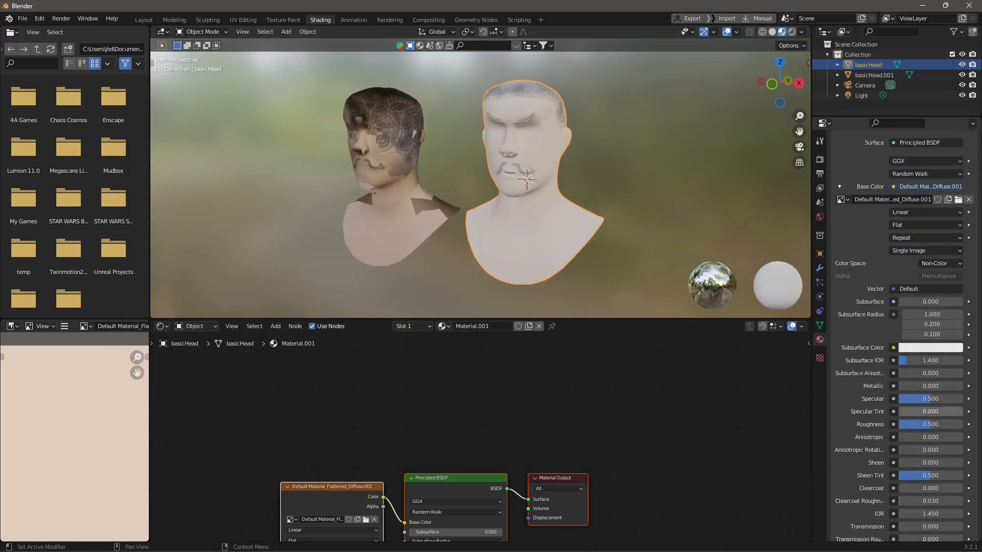
# Step: Set the high-poly head's material to Specular 0.028 and Roughness 1.000, and show the viewport in Rendered shading
pyautogui.moveTo(933, 399); pyautogui.dragTo(966, 424)
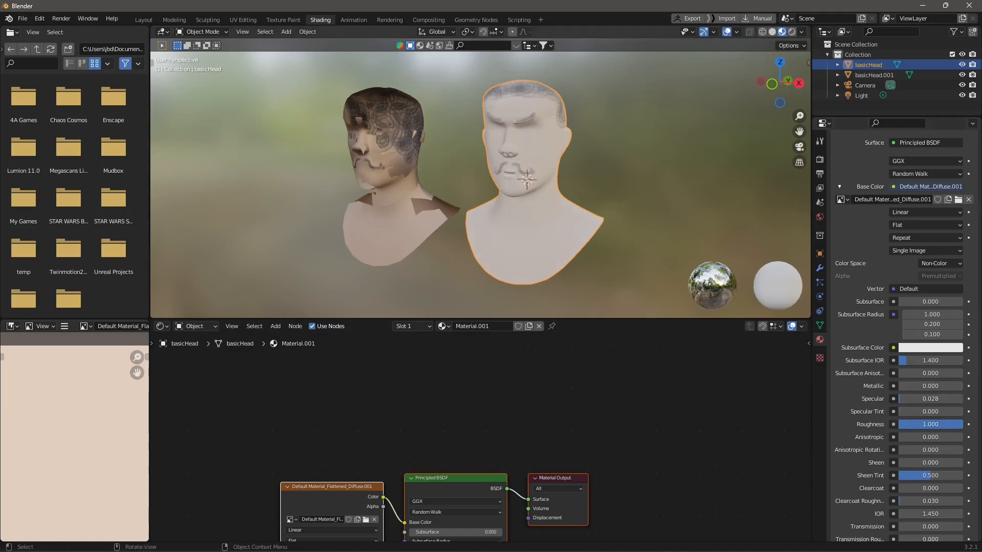
pyautogui.click(791, 32)
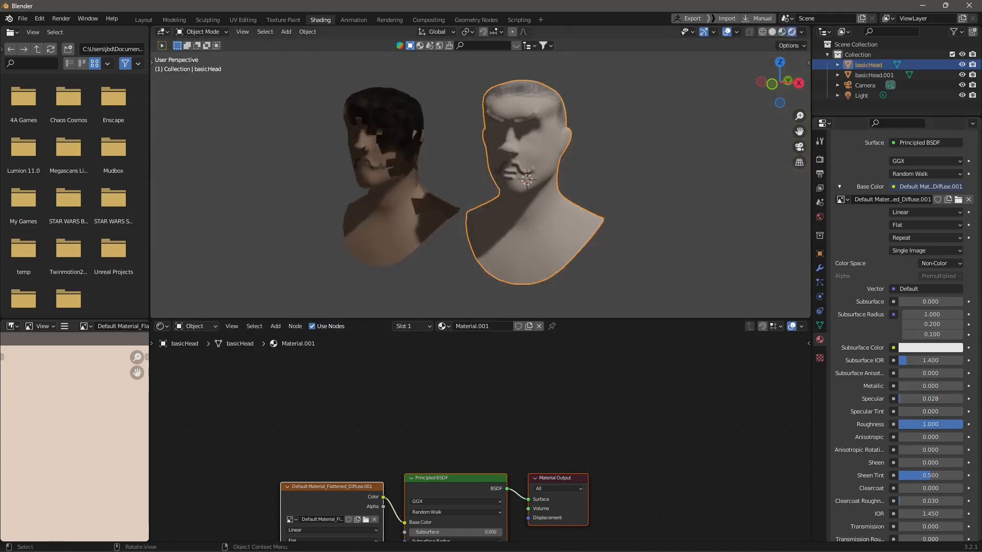
pyautogui.scroll(-3, 900, 338)
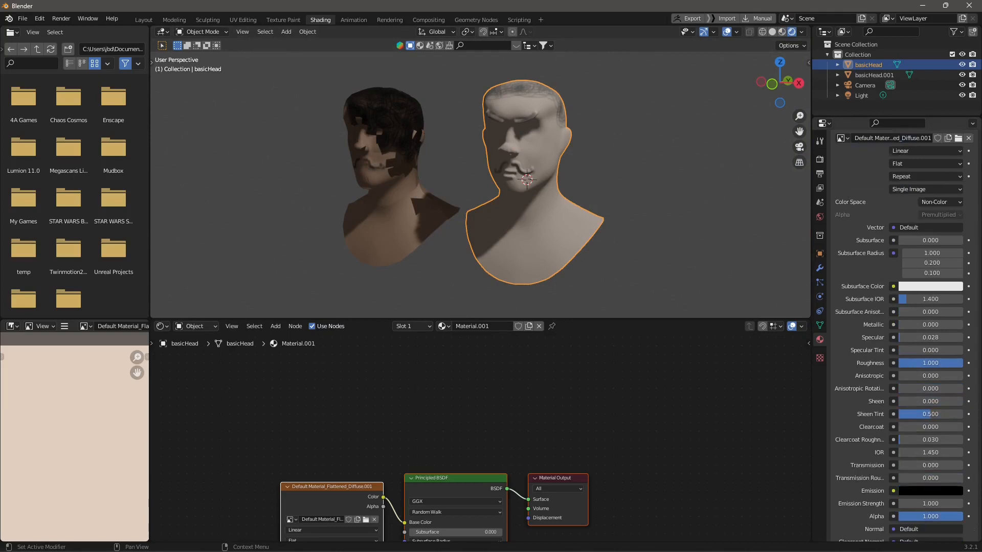
pyautogui.scroll(-2, 900, 338)
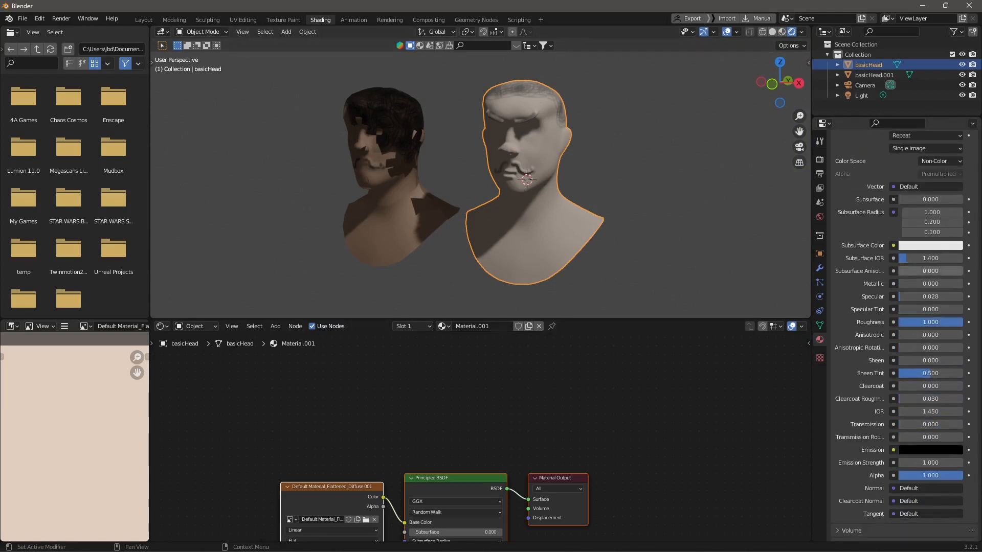
# Step: Assign Material.001 to the low-resolution head, basicHead.001, and set the material's Subsurface to about 0.14
pyautogui.click(393, 177)
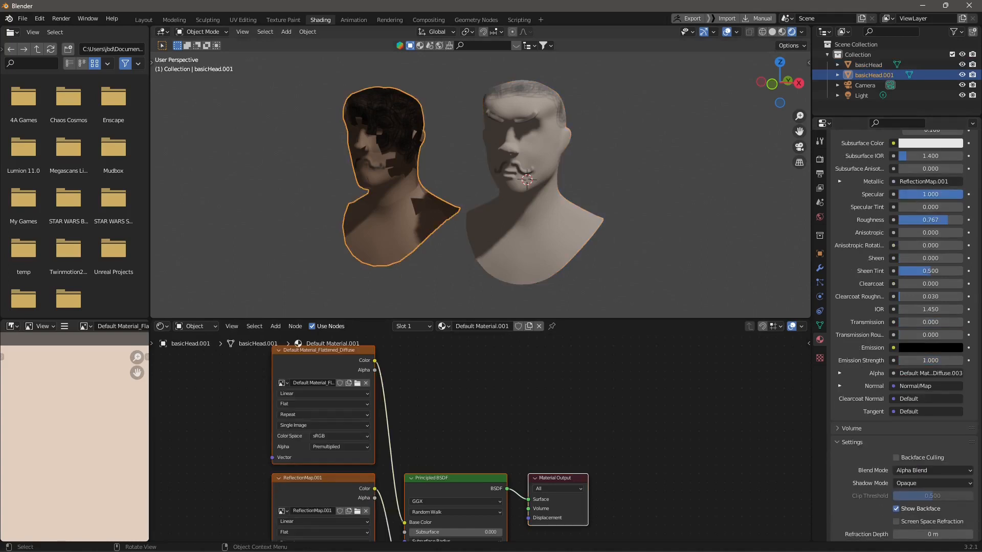
pyautogui.scroll(10, 904, 338)
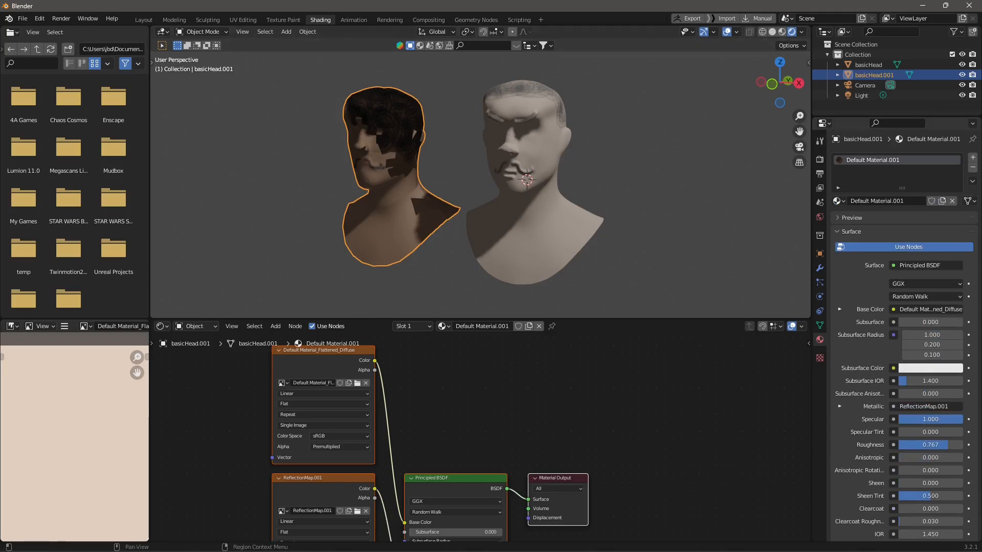
pyautogui.click(839, 201)
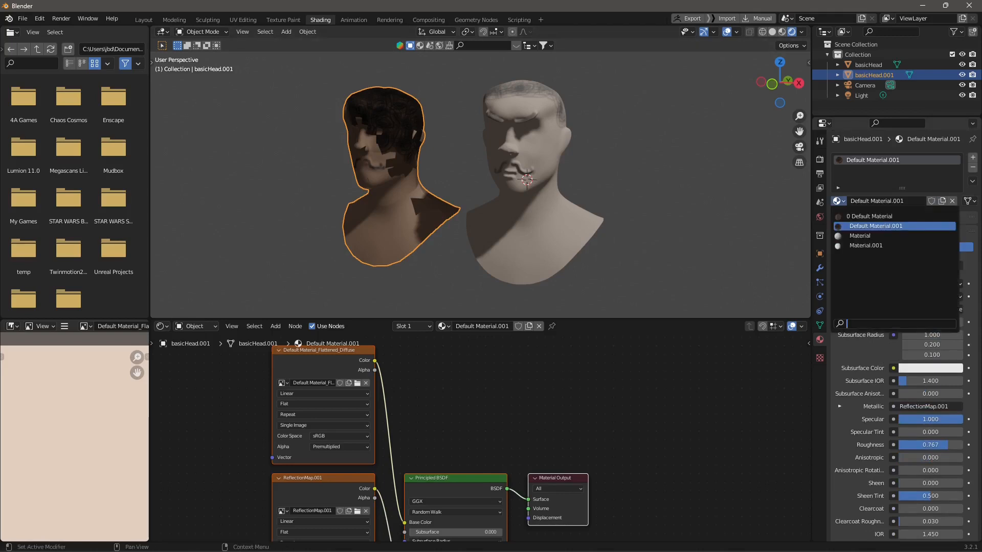
pyautogui.click(869, 246)
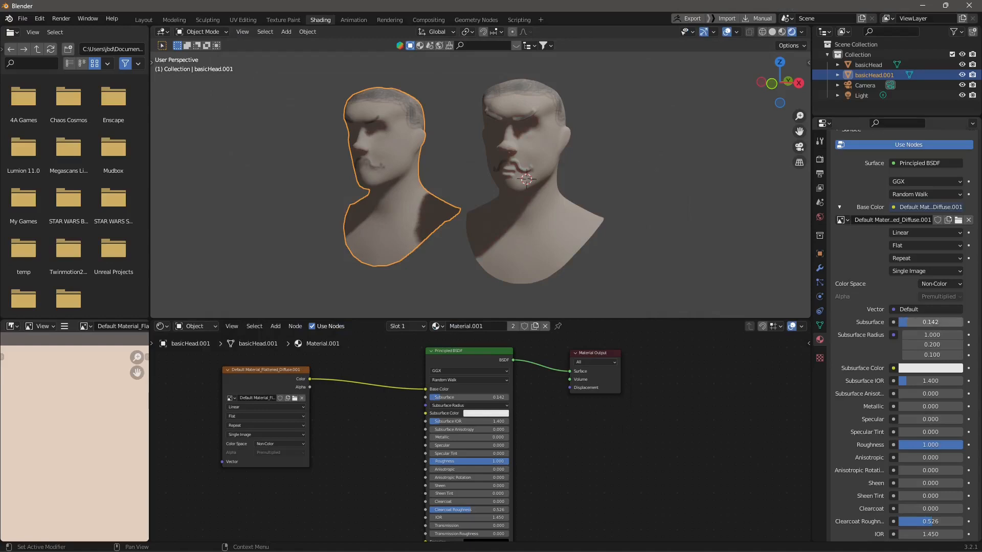
pyautogui.moveTo(915, 322)
pyautogui.mouseDown()
pyautogui.moveTo(954, 322)
pyautogui.moveTo(898, 322)
pyautogui.moveTo(908, 323)
pyautogui.mouseUp()
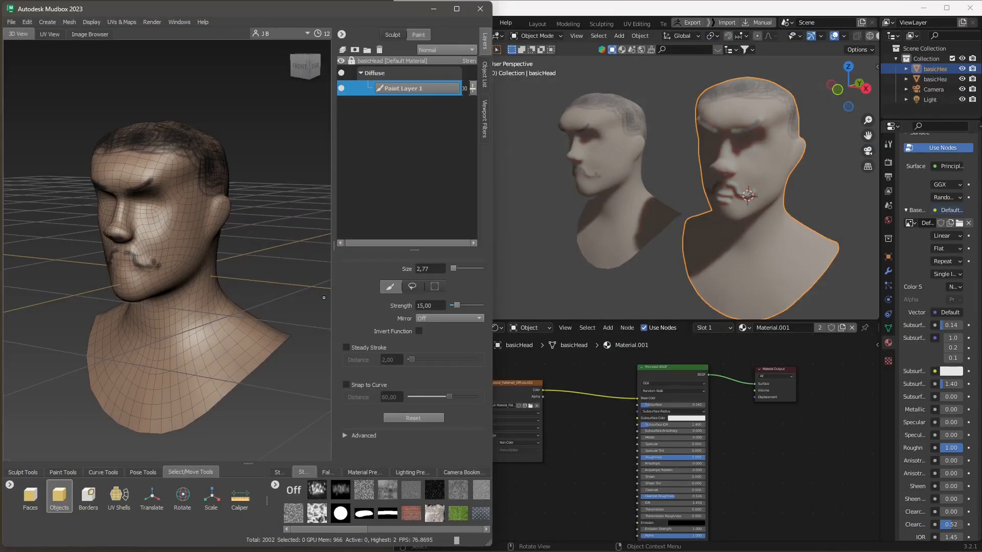